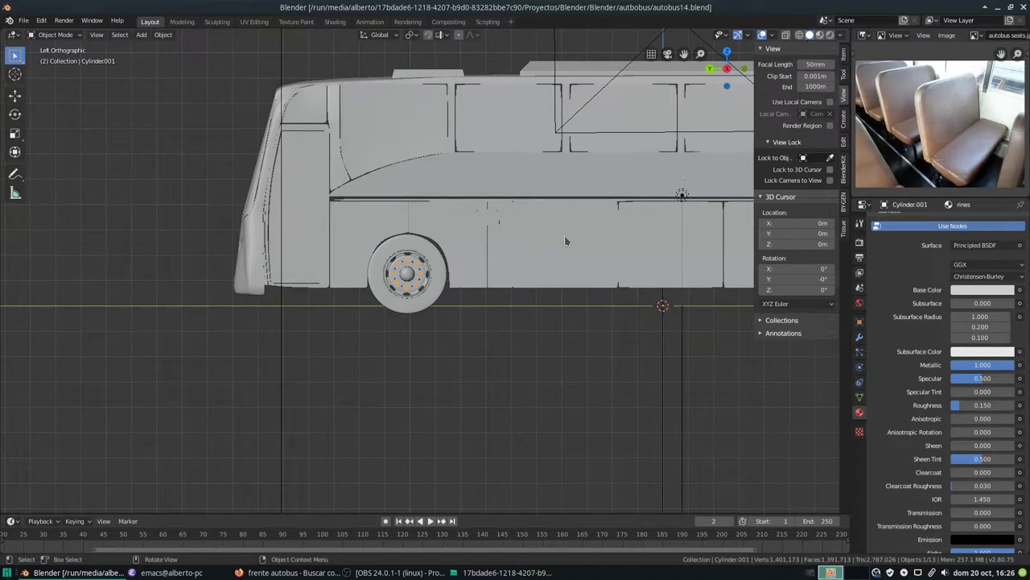
Step: Switch the viewport to Rendered shading and orbit to a low perspective view of the bus front
middle_drag(448, 225, 532, 189)
click(830, 35)
mouse_move(499, 234)
middle_down()
mouse_move(531, 227)
mouse_move(478, 223)
mouse_move(481, 253)
mouse_move(509, 234)
mouse_move(488, 231)
mouse_move(500, 254)
mouse_move(483, 265)
mouse_move(443, 260)
mouse_move(515, 305)
mouse_move(475, 264)
mouse_move(540, 314)
mouse_move(431, 266)
mouse_move(467, 273)
mouse_move(483, 282)
mouse_move(413, 268)
middle_up()
scroll(471, 272, up, 2)
scroll(457, 277, up, 2)
Step: Select the bus body mesh Vert.003 and enter Edit Mode
click(475, 263)
scroll(483, 274, up, 3)
key(Tab)
scroll(467, 274, up, 2)
scroll(467, 274, up, 2)
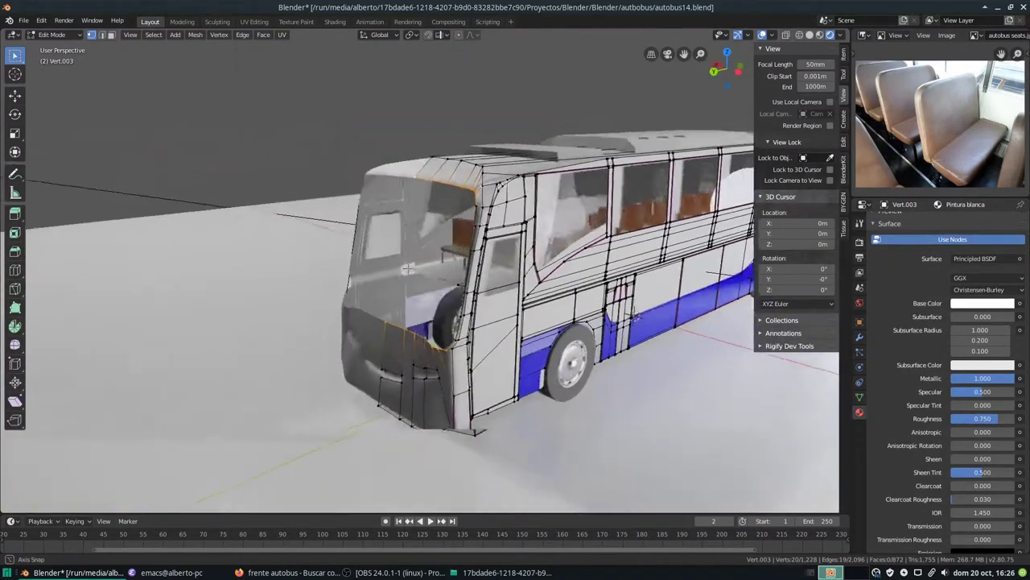
scroll(412, 268, up, 3)
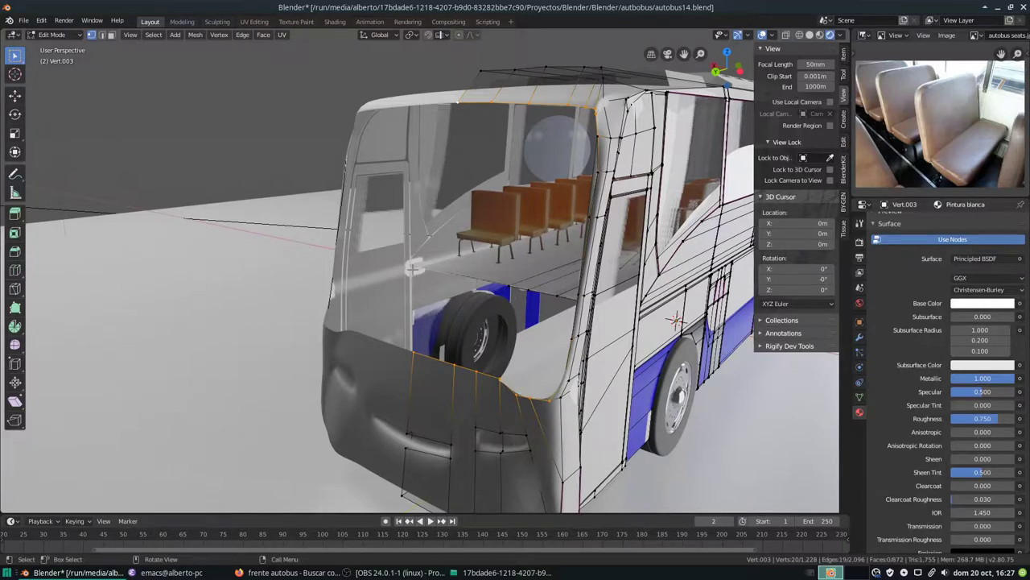
Step: Reveal the hidden windshield faces with Alt+H and switch to face select mode
key(alt+h)
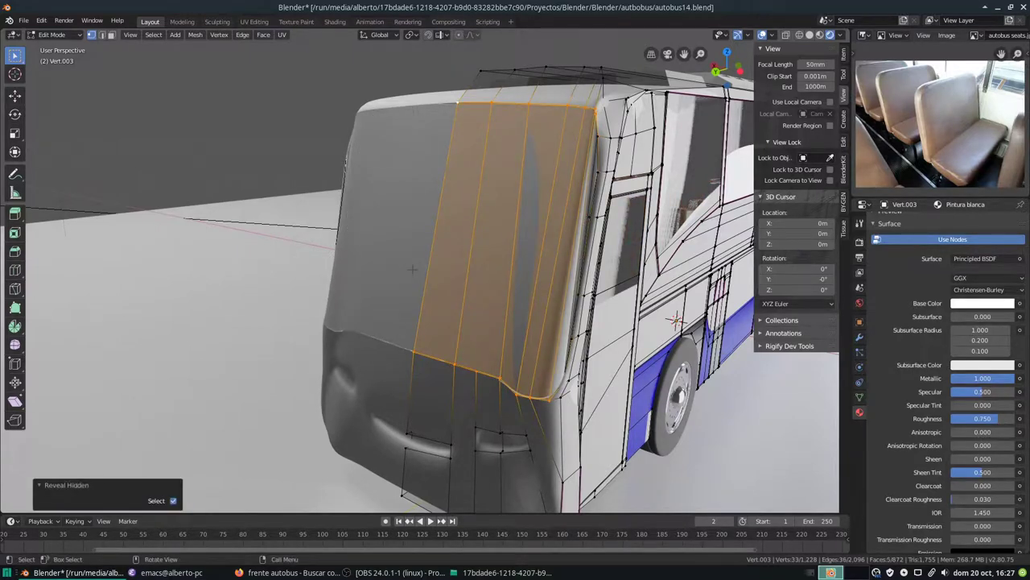
mouse_move(466, 233)
middle_down()
mouse_move(346, 233)
mouse_move(403, 182)
middle_up()
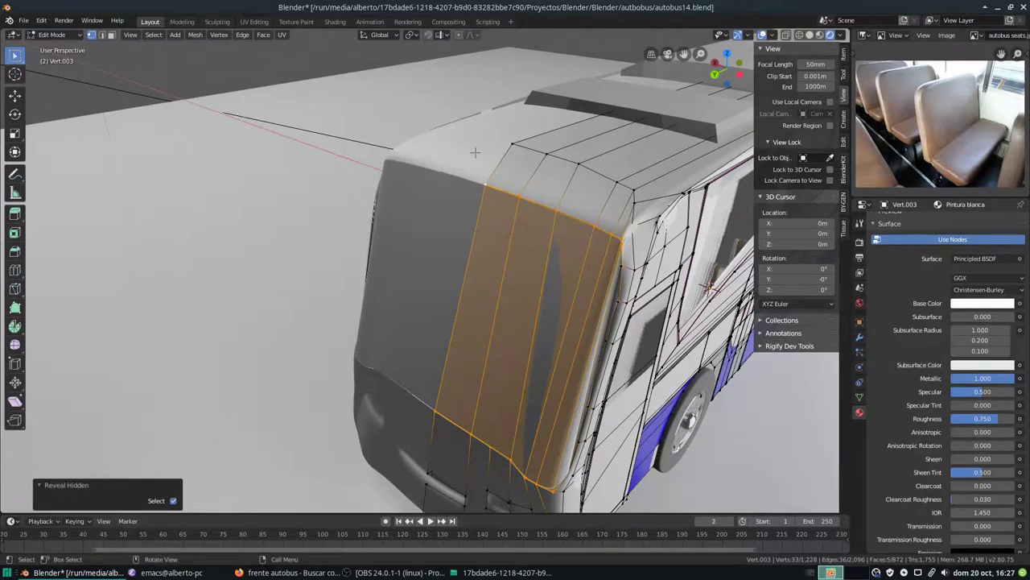
key(3)
middle_drag(485, 182, 451, 145)
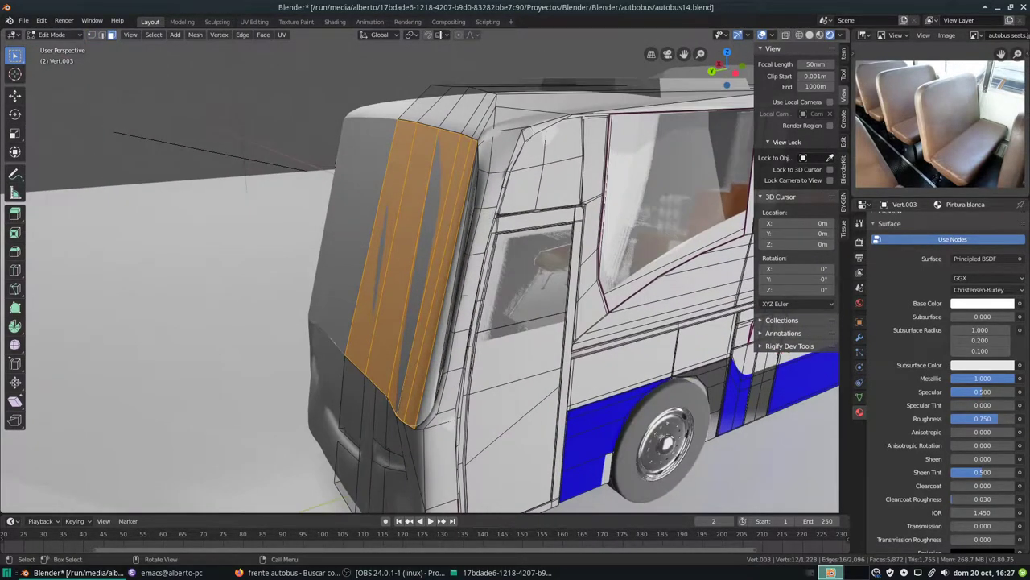
scroll(437, 296, up, 3)
mouse_move(402, 241)
middle_down()
mouse_move(437, 295)
mouse_move(370, 240)
middle_up()
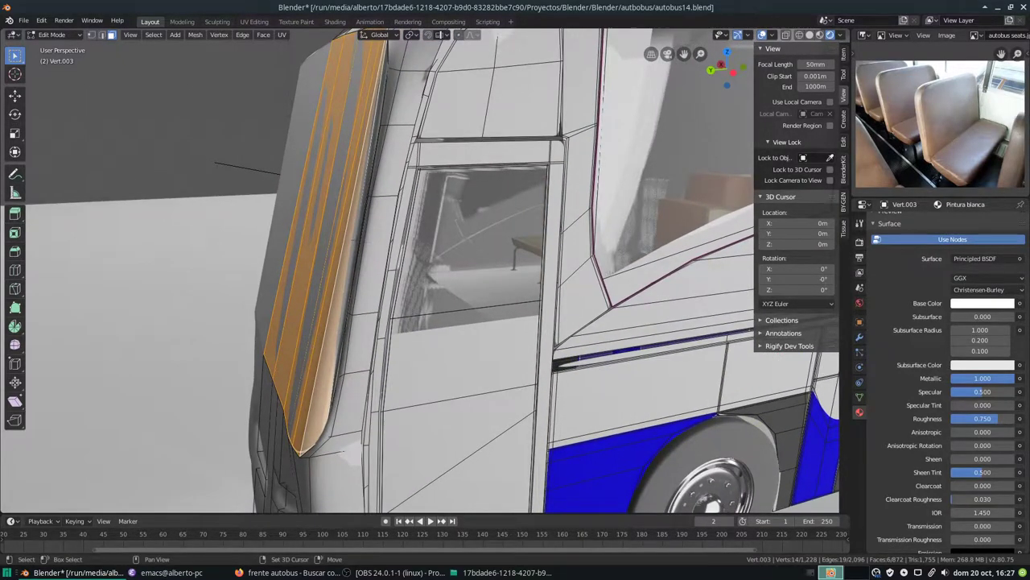
Step: Add the remaining windshield face strip to the selection
shift+click(376, 298)
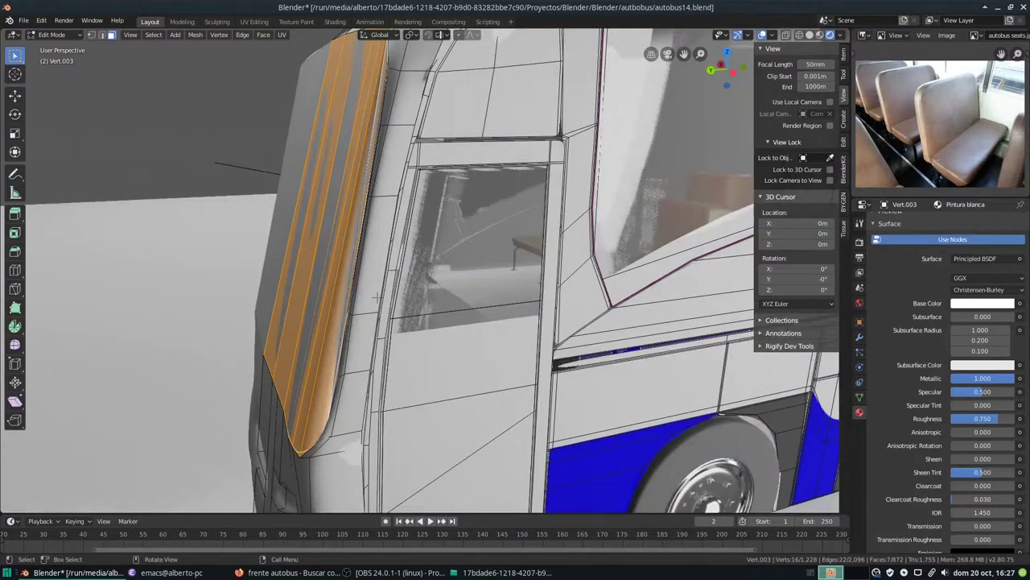
scroll(376, 298, up, 3)
middle_drag(376, 297, 394, 248)
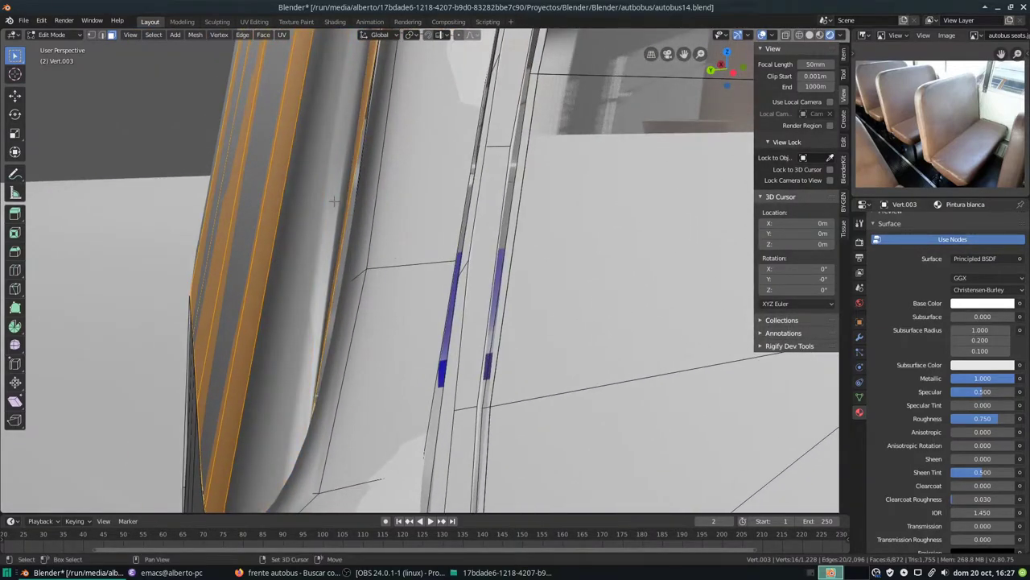
scroll(333, 201, down, 3)
scroll(333, 201, down, 4)
middle_drag(333, 201, 354, 197)
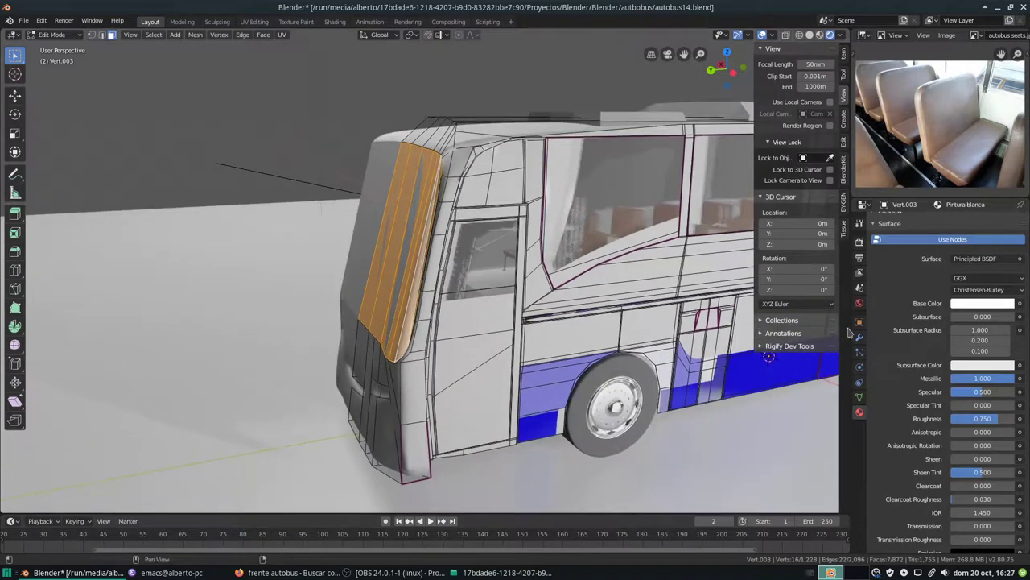
Step: Assign the 'vidrios autobus' glass material to the windshield faces and return to Object Mode
scroll(895, 342, up, 3)
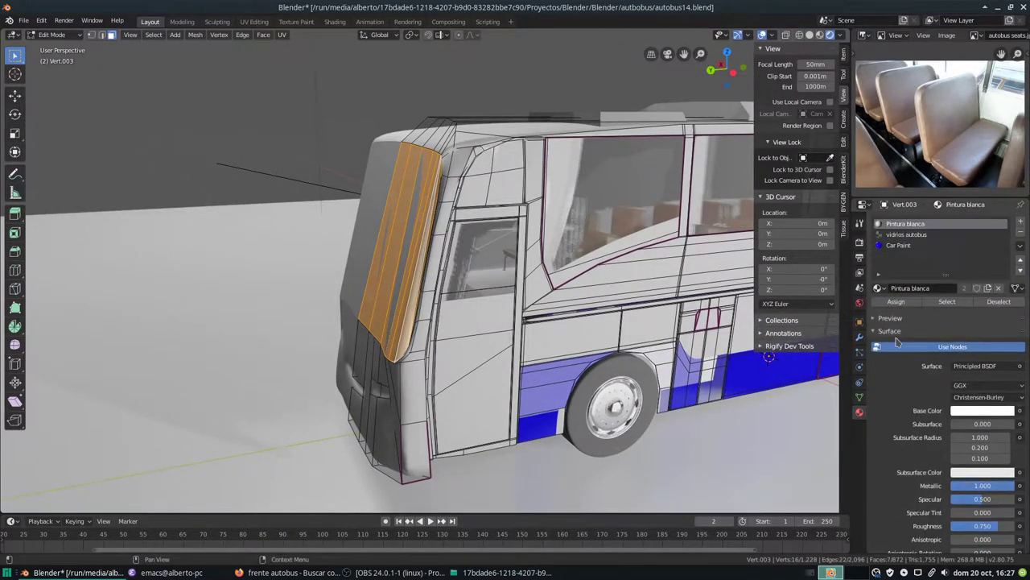
click(895, 235)
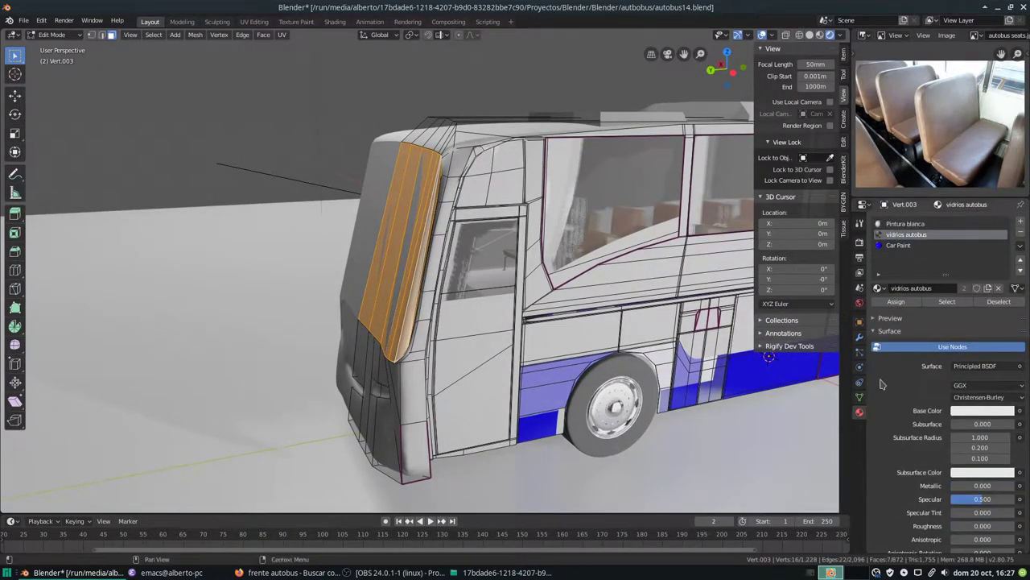
click(899, 302)
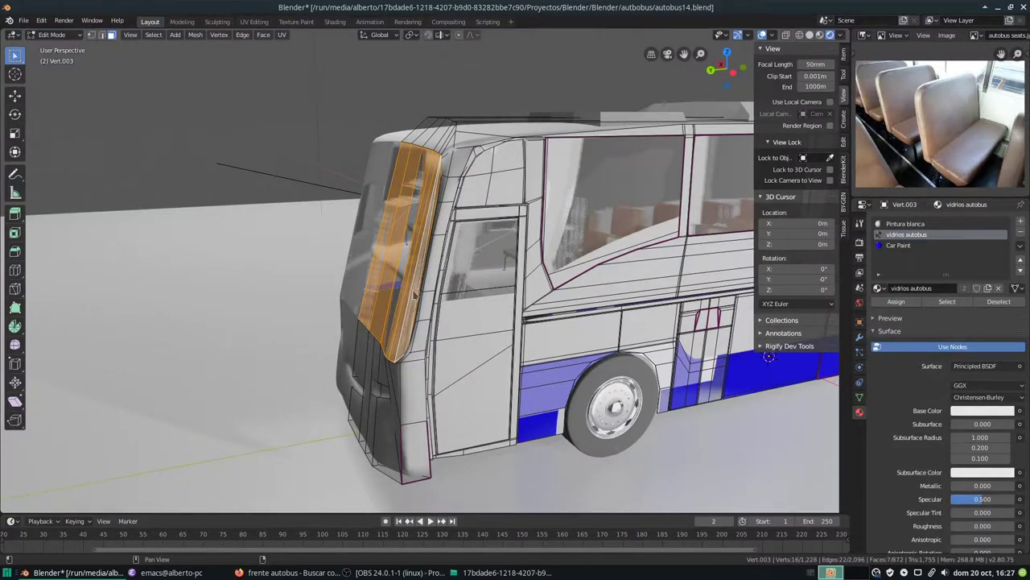
key(Tab)
middle_drag(415, 296, 651, 304)
mouse_move(483, 285)
middle_down()
mouse_move(305, 277)
mouse_move(534, 275)
mouse_move(555, 289)
middle_up()
scroll(461, 290, down, 3)
scroll(461, 290, up, 5)
scroll(389, 284, down, 5)
scroll(535, 276, down, 4)
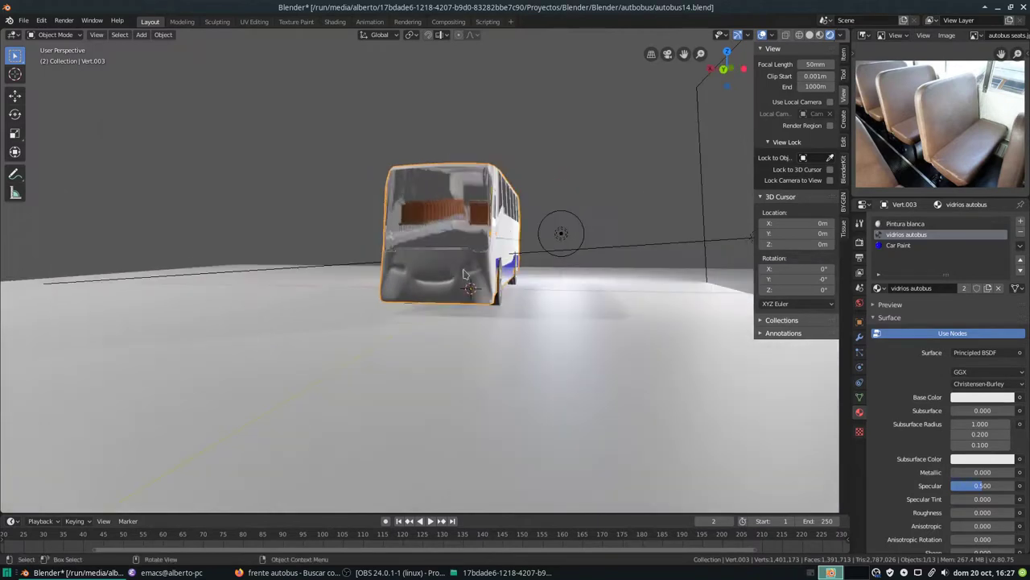
Step: In Edit Mode, select the small headlight face on the bus front and inset it
scroll(555, 289, up, 3)
scroll(559, 291, up, 2)
scroll(562, 292, up, 1)
scroll(562, 292, up, 2)
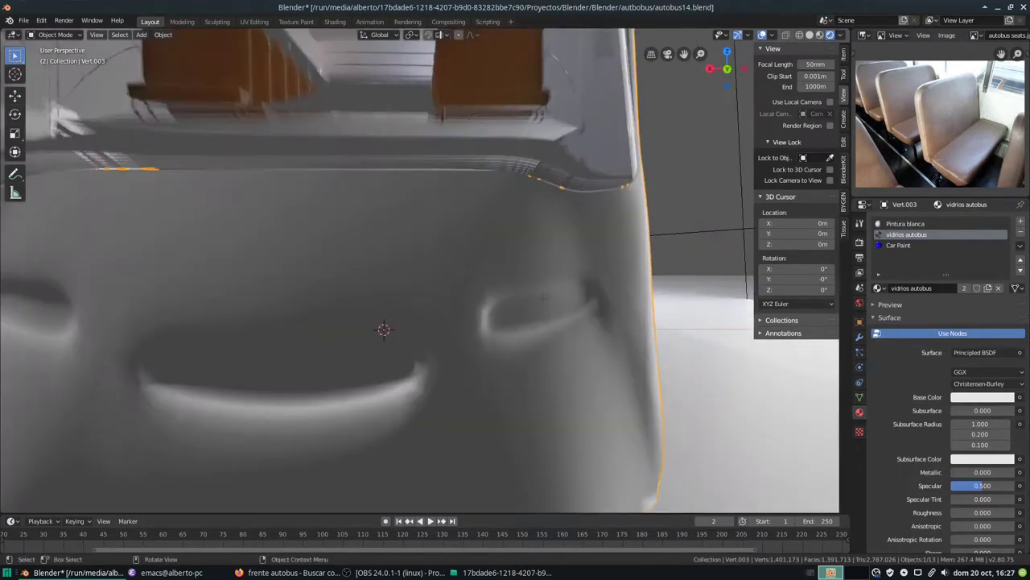
key(Tab)
middle_drag(561, 292, 563, 274)
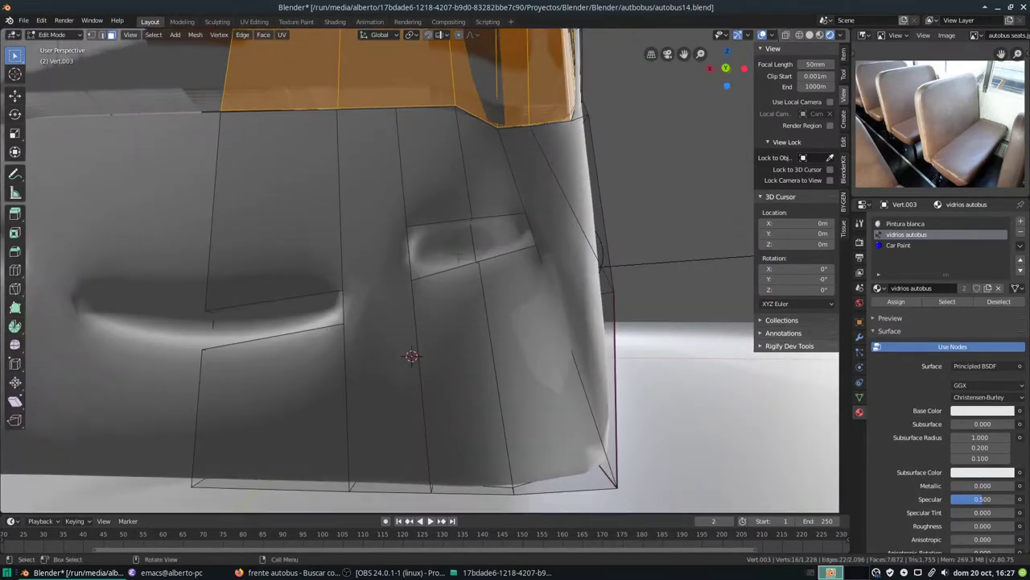
click(451, 242)
mouse_move(451, 242)
middle_down()
mouse_move(435, 306)
mouse_move(441, 293)
middle_up()
scroll(435, 322, up, 1)
scroll(435, 314, up, 1)
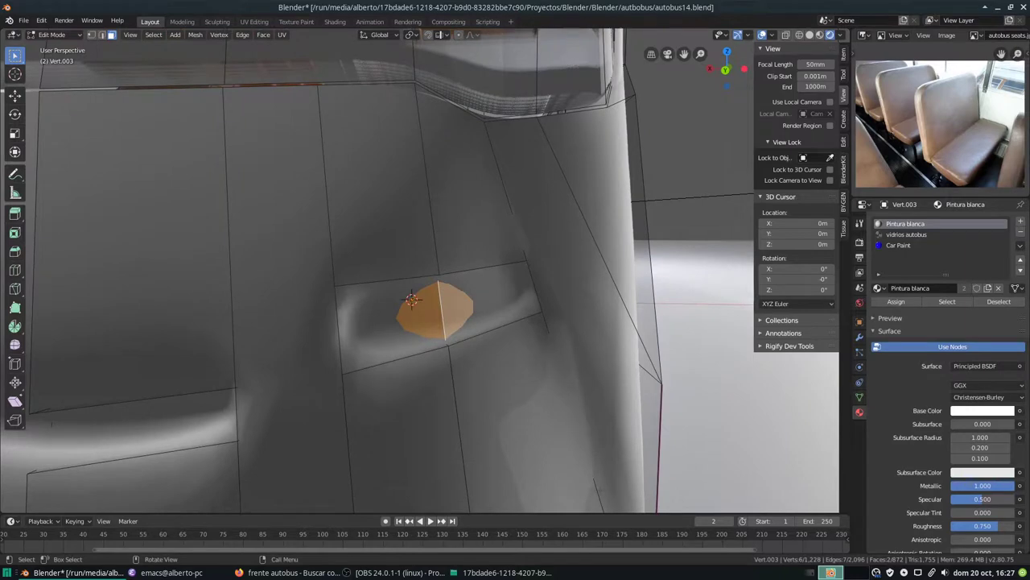
key(i)
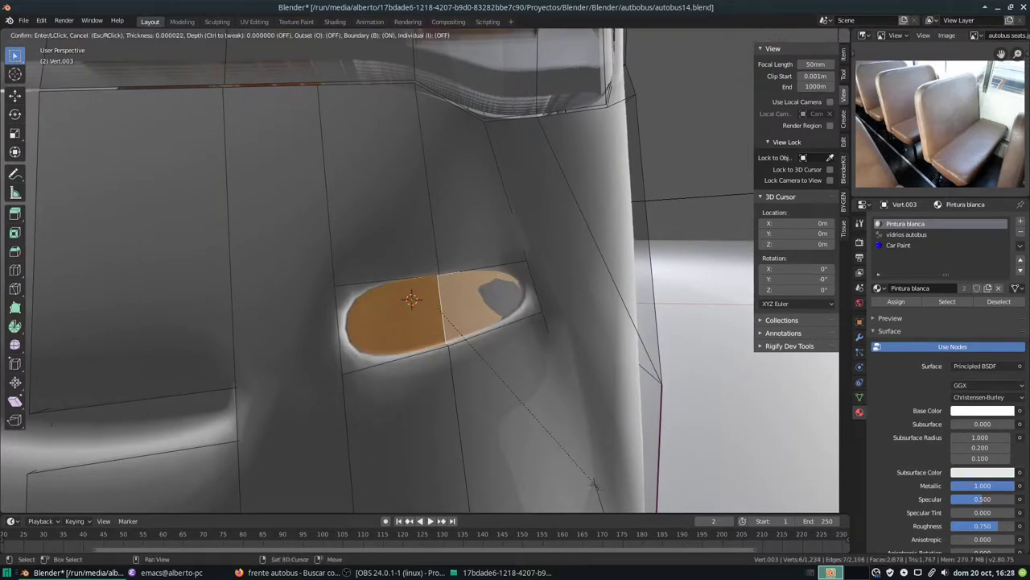
click(539, 461)
Step: Extrude the inset headlight face inward, recessing it 0.0151 m into the body
mouse_move(540, 461)
middle_down()
mouse_move(522, 519)
mouse_move(457, 519)
middle_up()
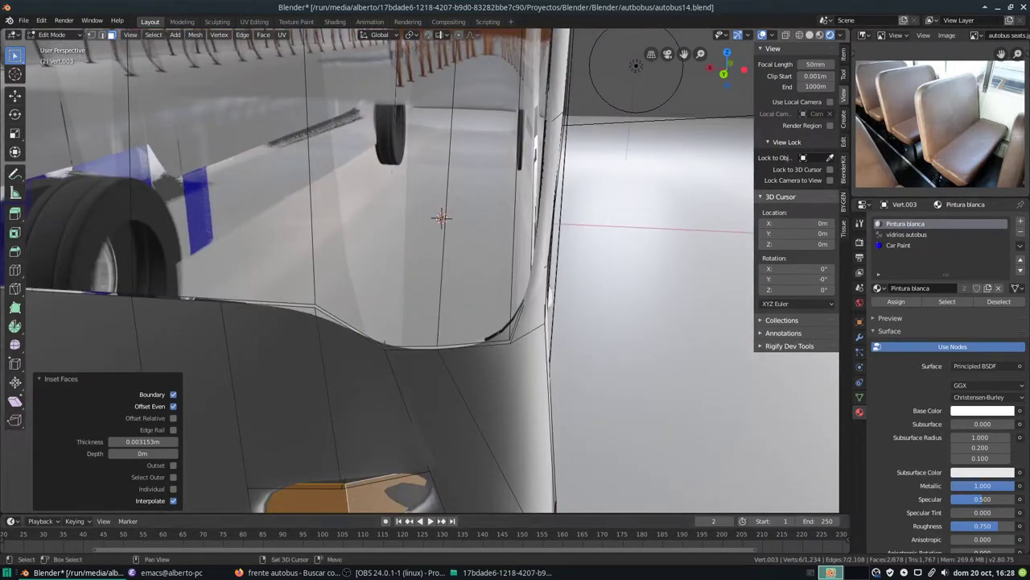
middle_drag(501, 483, 501, 435)
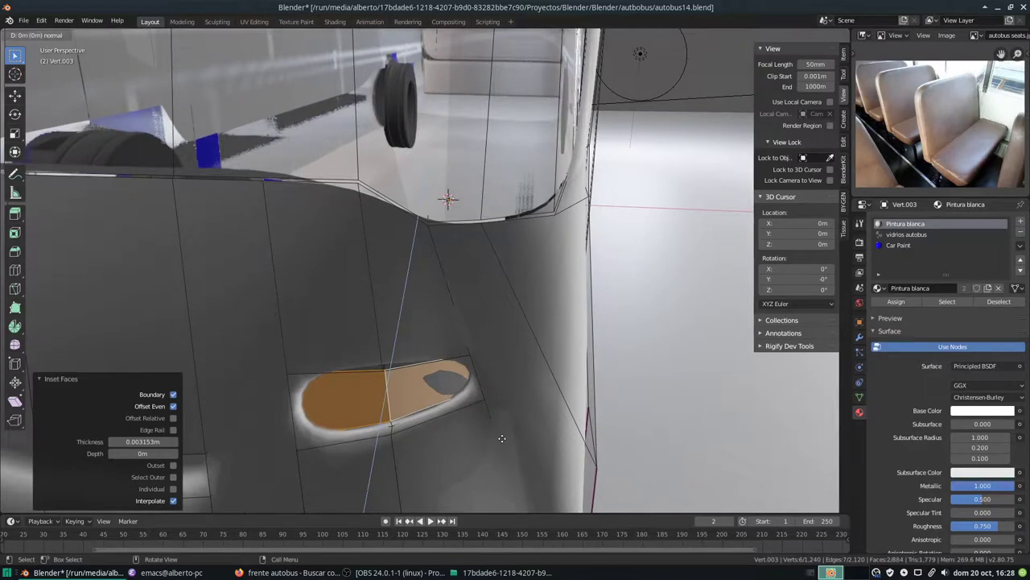
key(e)
click(501, 432)
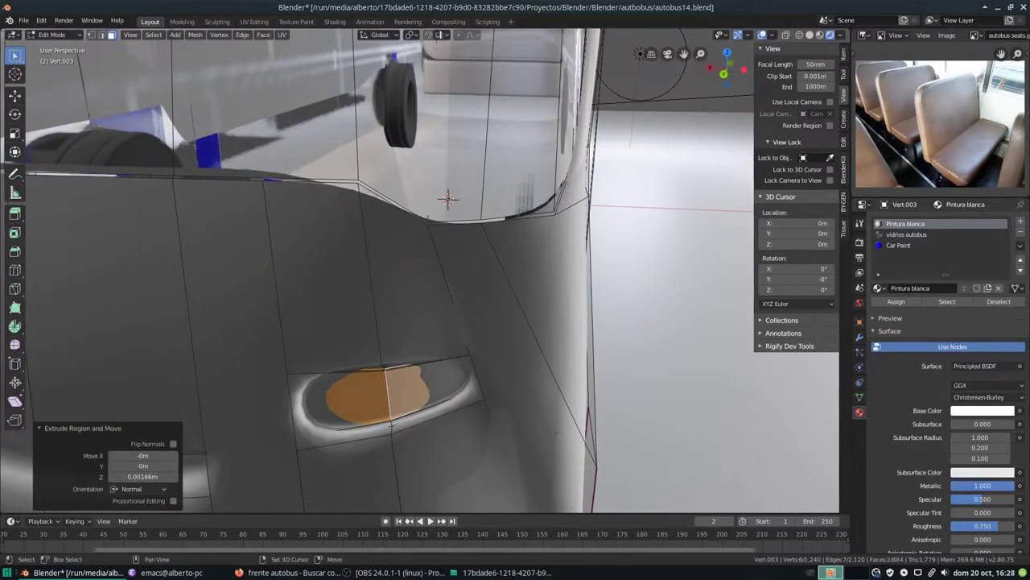
key(e)
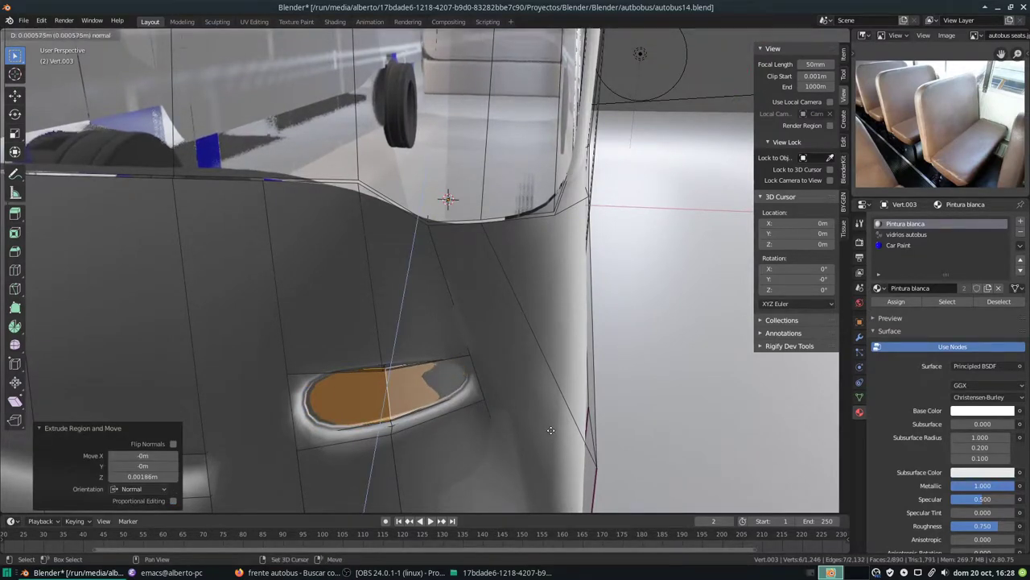
key(Return)
key(e)
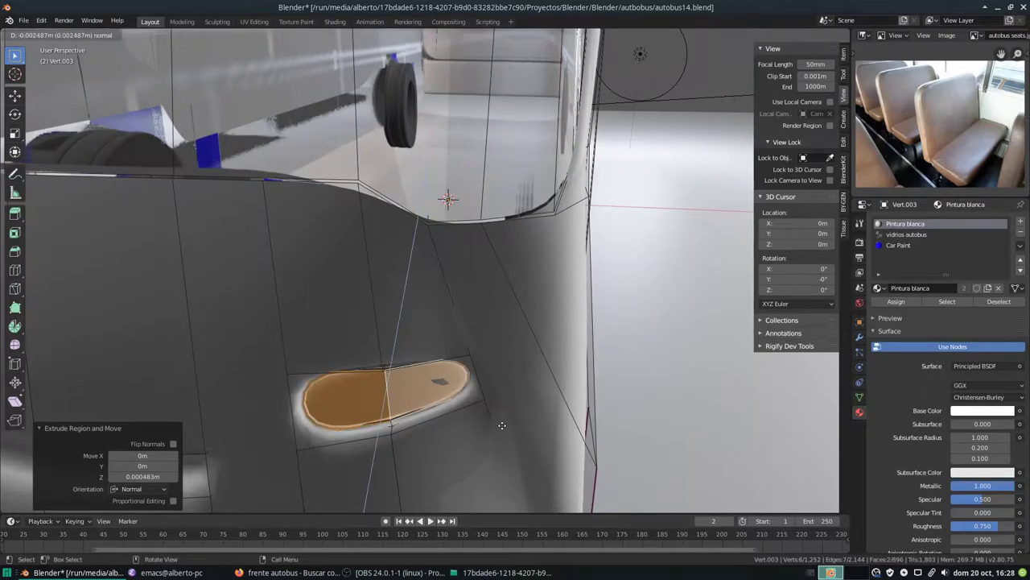
key(Return)
middle_drag(447, 198, 512, 239)
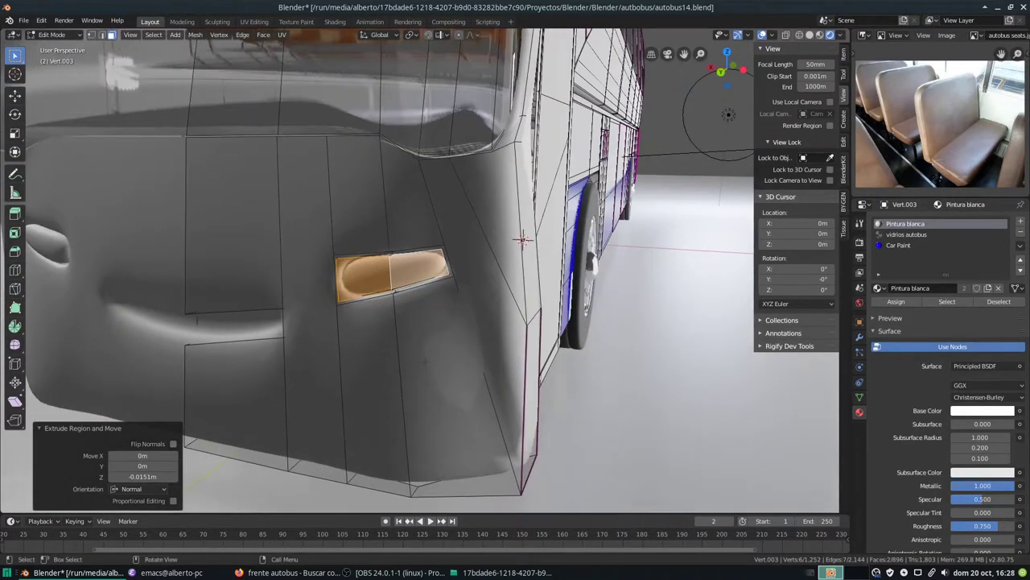
middle_drag(354, 282, 378, 266)
scroll(355, 282, up, 5)
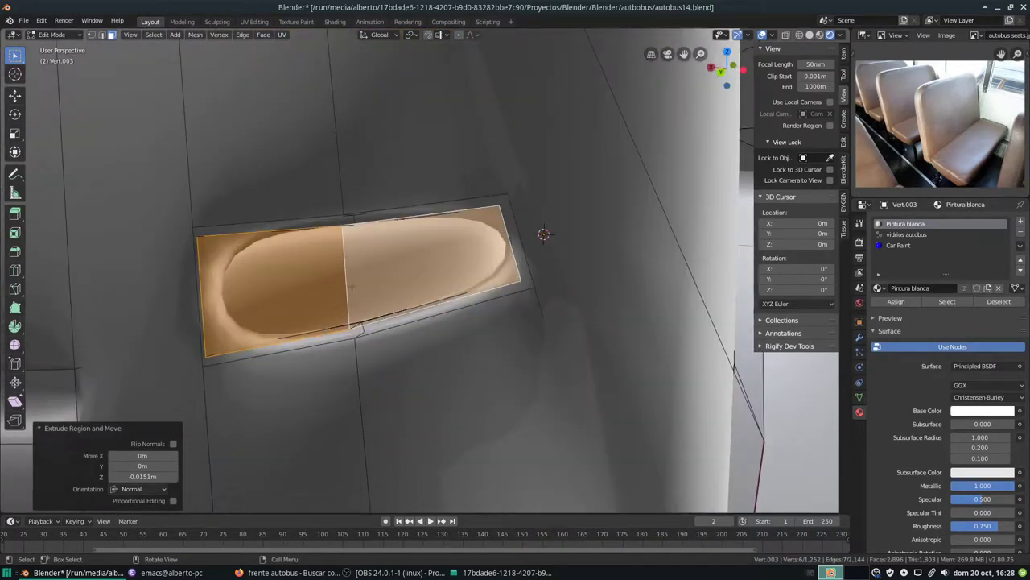
Step: Subdivide the recessed headlight face into a grid using 2 cuts
right_click(317, 291)
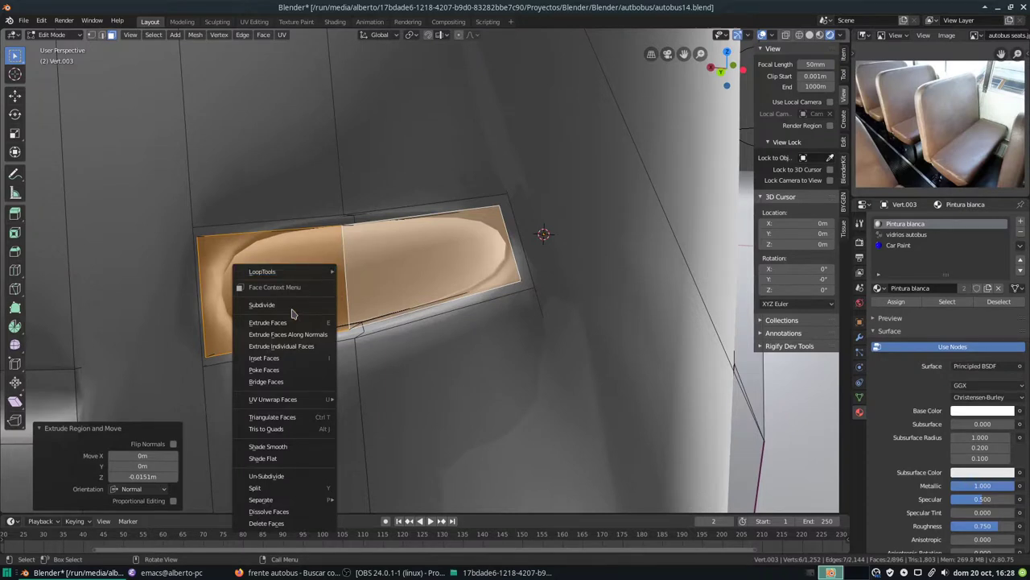
click(278, 305)
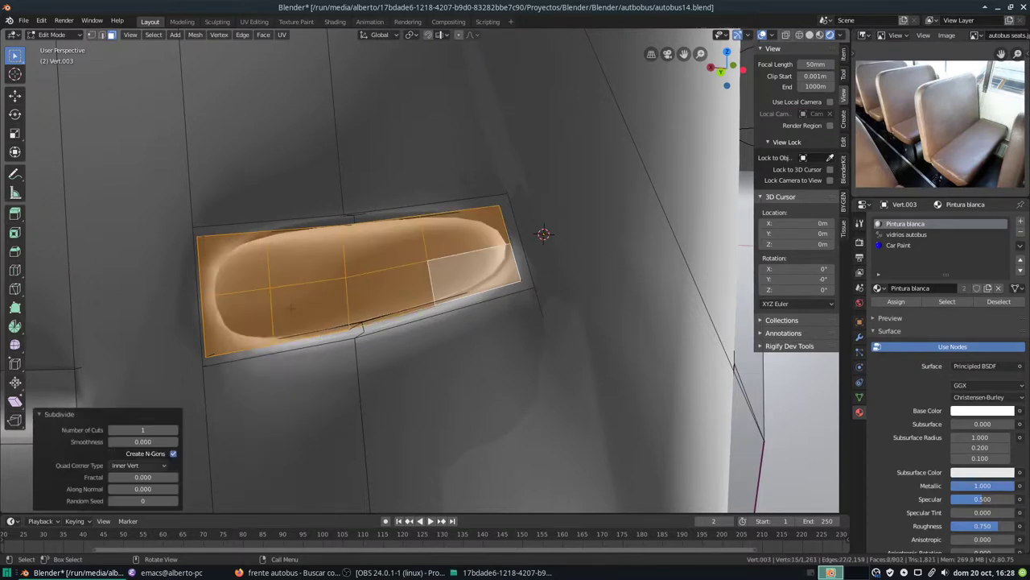
click(172, 433)
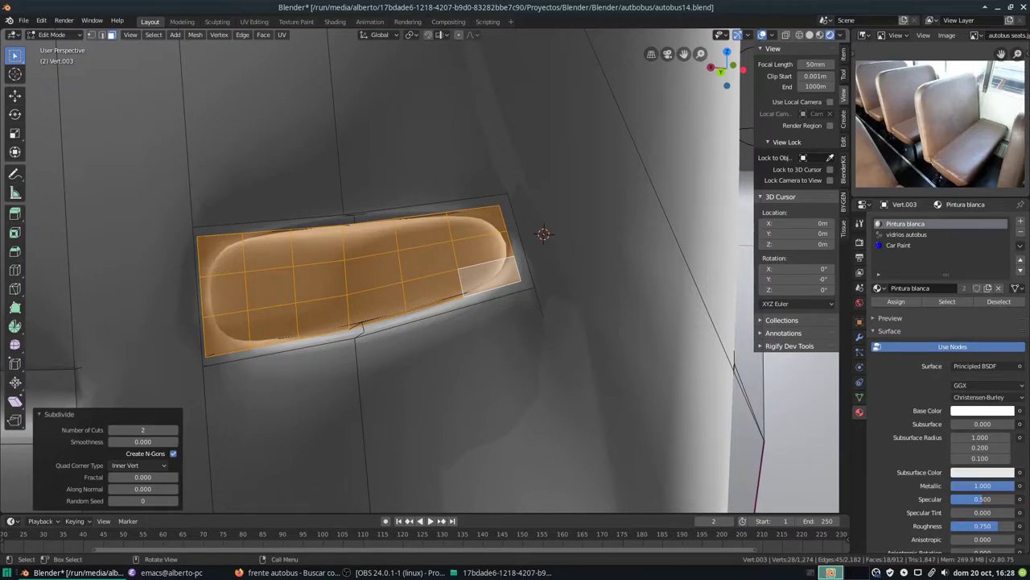
scroll(451, 266, down, 3)
mouse_move(451, 266)
middle_down()
mouse_move(476, 227)
mouse_move(434, 219)
mouse_move(563, 145)
middle_up()
scroll(672, 66, up, 3)
mouse_move(450, 266)
middle_down()
mouse_move(447, 173)
mouse_move(398, 96)
mouse_move(394, 121)
middle_up()
middle_drag(475, 251, 467, 257)
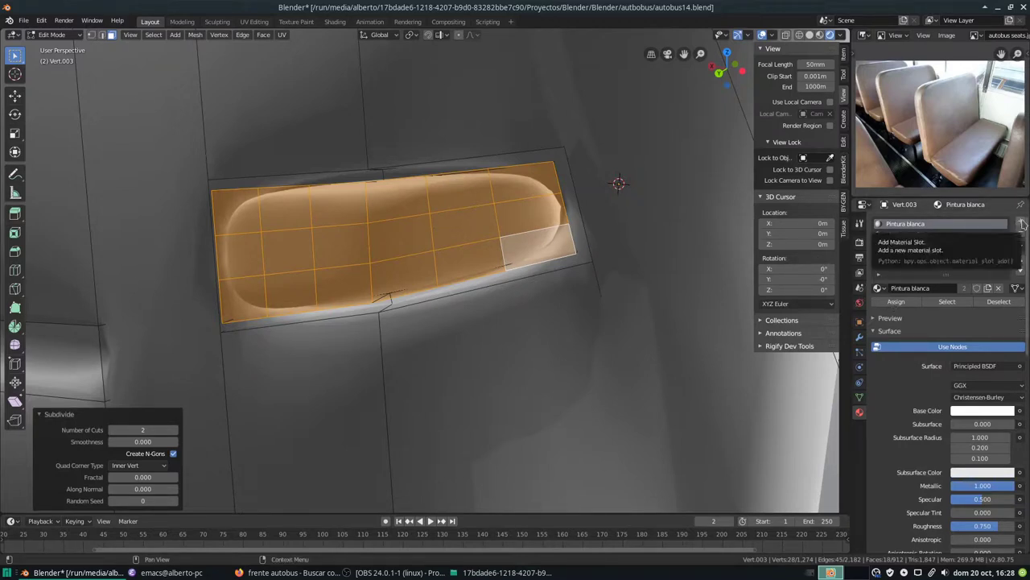
Step: Create Material.001 in a new slot as an Emission shader with strength 5, then select a lamp end face
click(1023, 223)
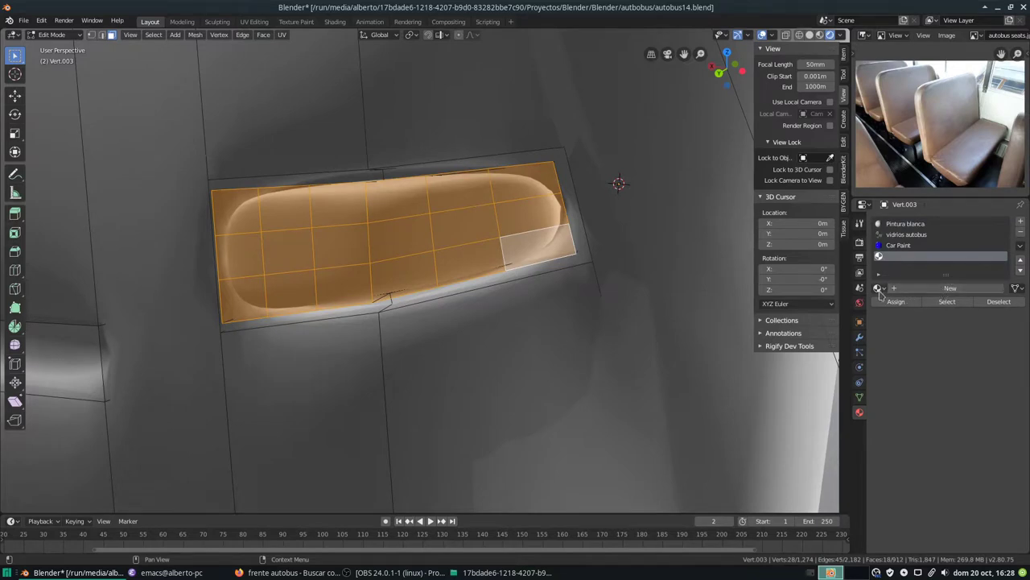
click(906, 290)
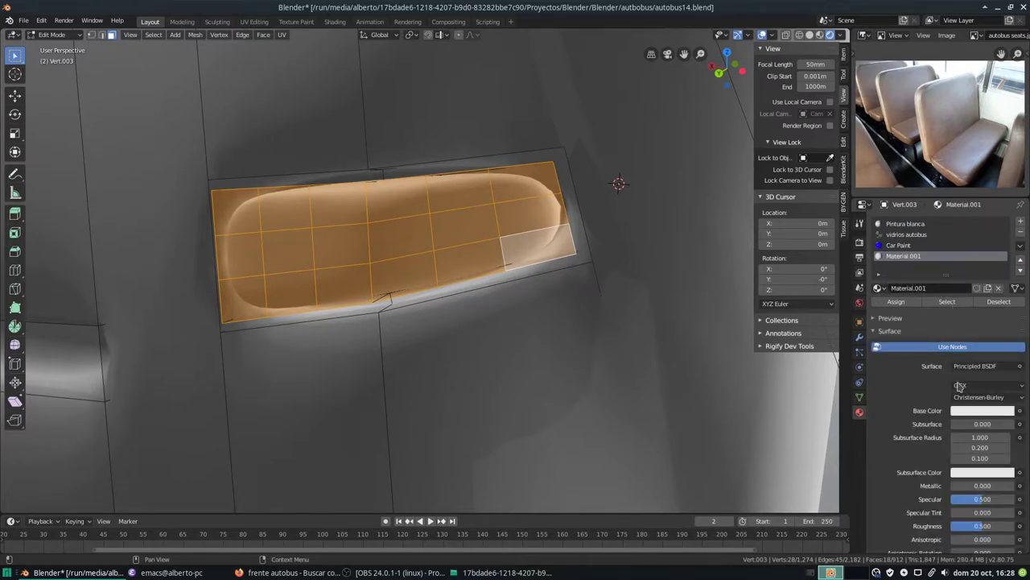
click(970, 366)
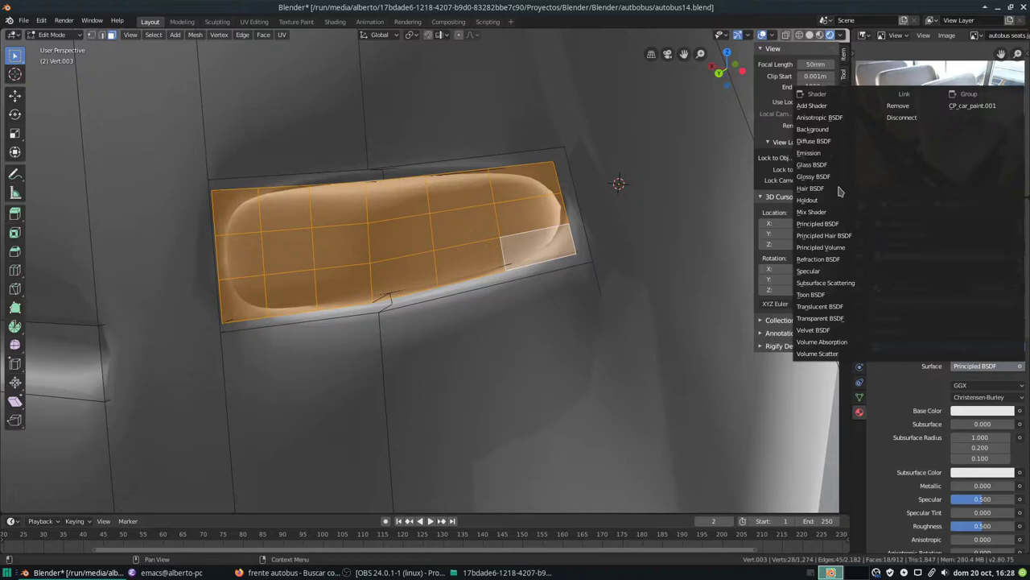
click(818, 155)
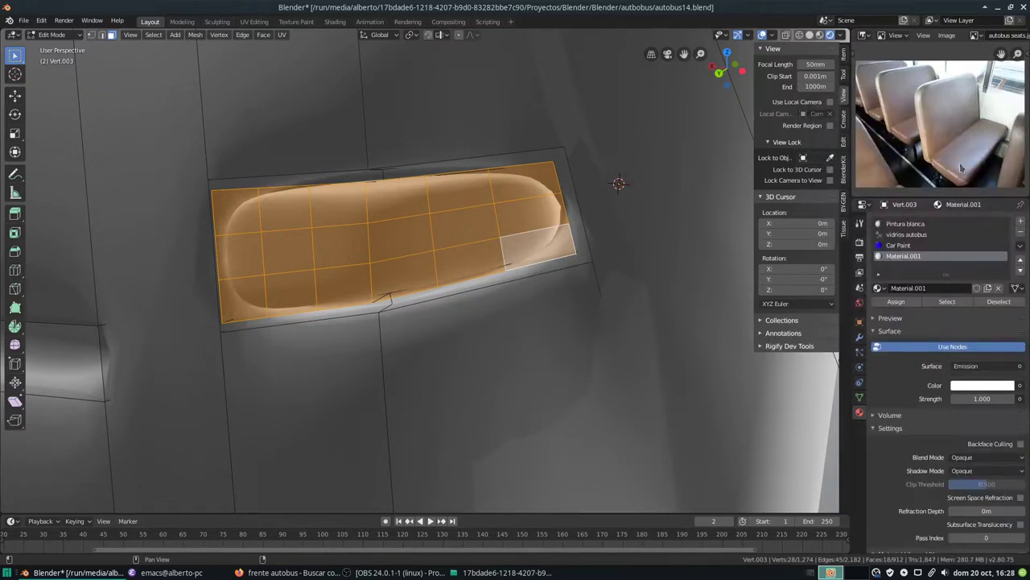
click(986, 393)
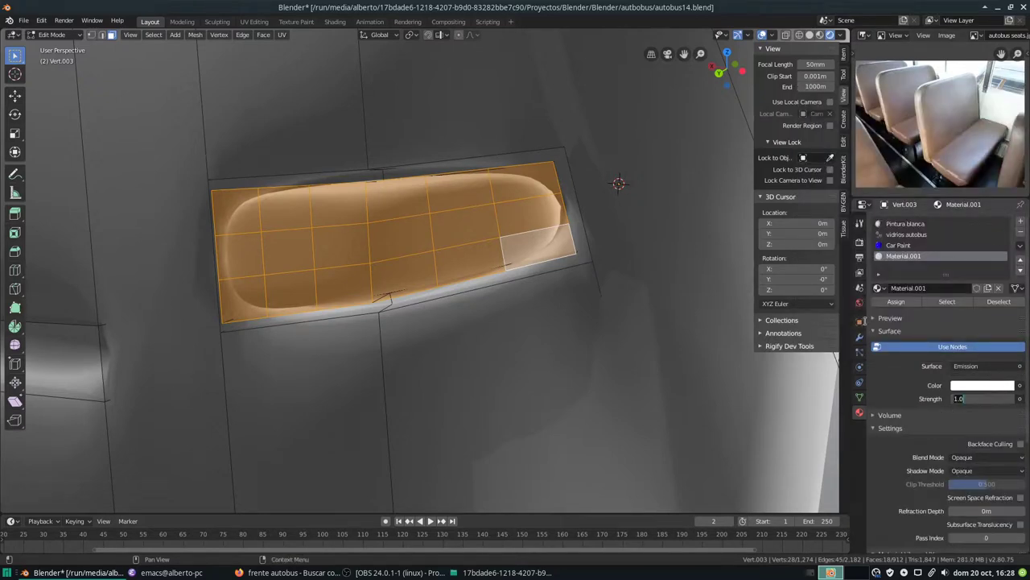
text(5)
key(Return)
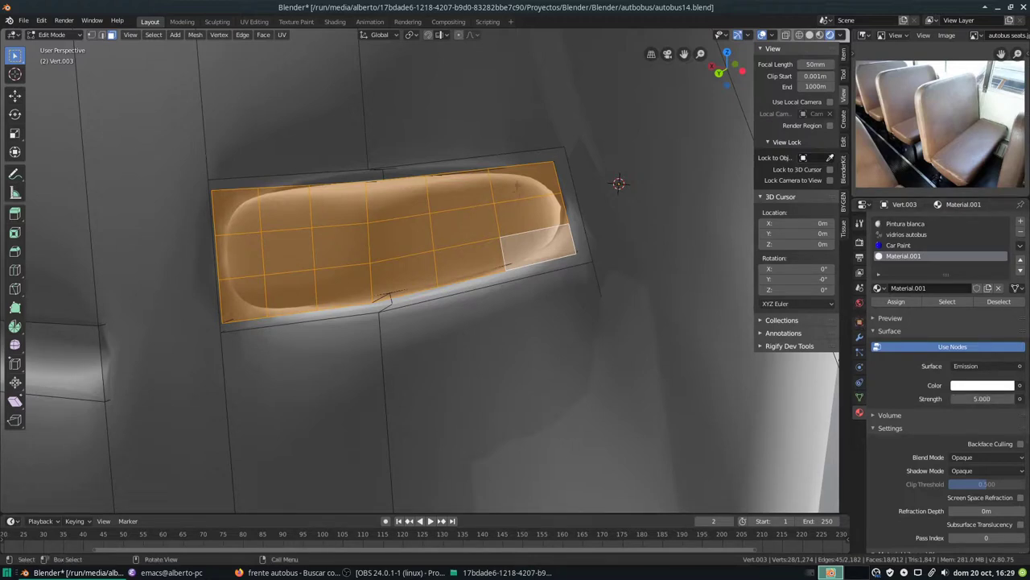
click(516, 184)
click(517, 218)
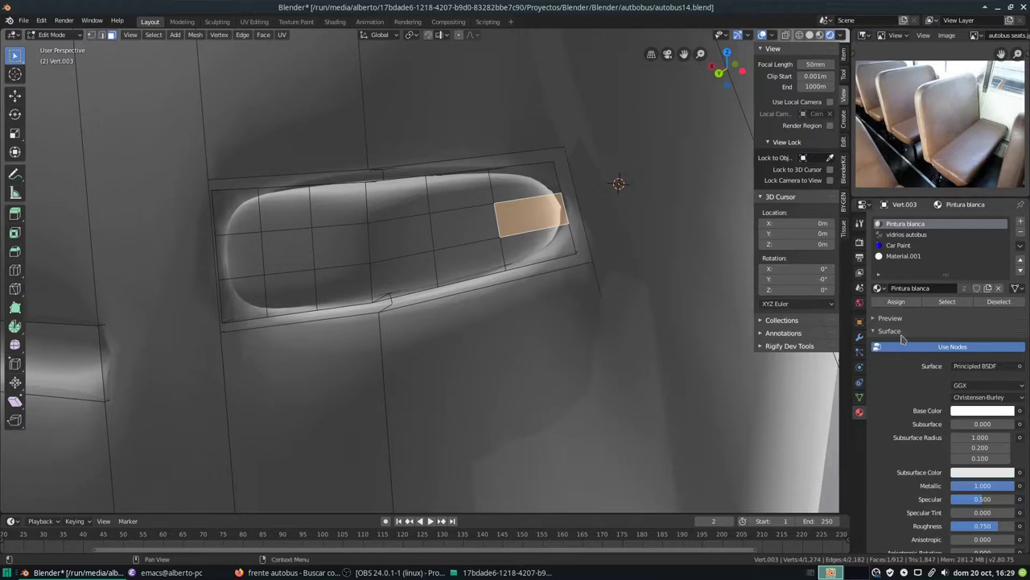
Step: Circle-select the headlight's inner faces and assign them Material.001
click(908, 256)
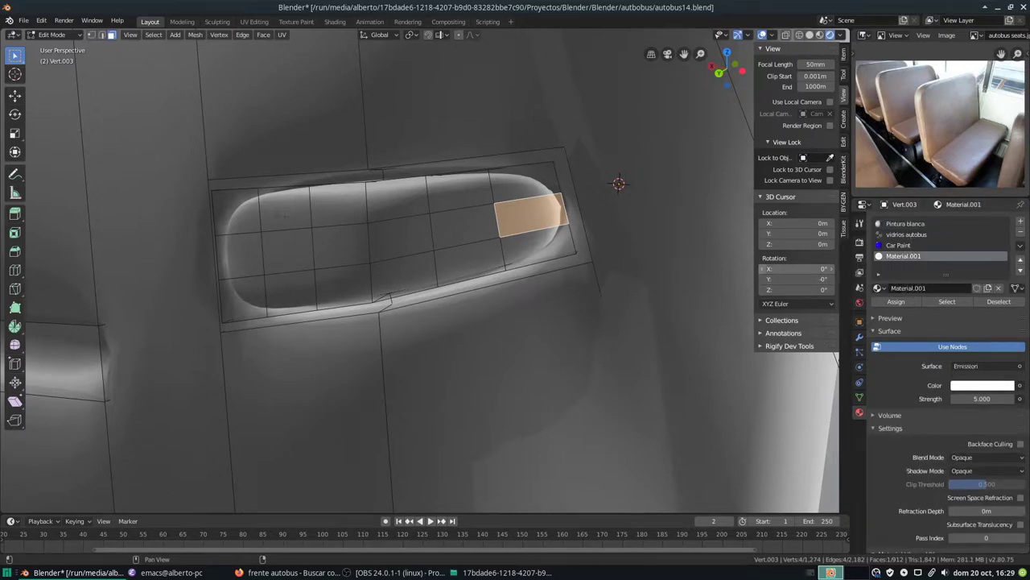
key(c)
mouse_move(268, 215)
mouse_down()
mouse_move(524, 216)
mouse_move(407, 265)
mouse_move(298, 282)
mouse_move(242, 256)
mouse_move(249, 275)
mouse_up()
right_click(249, 275)
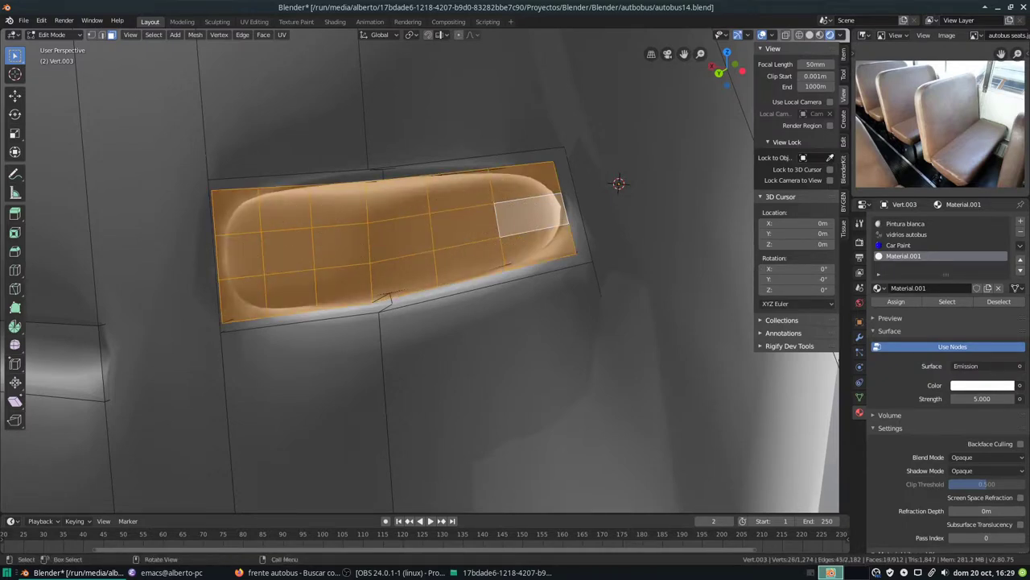
click(897, 302)
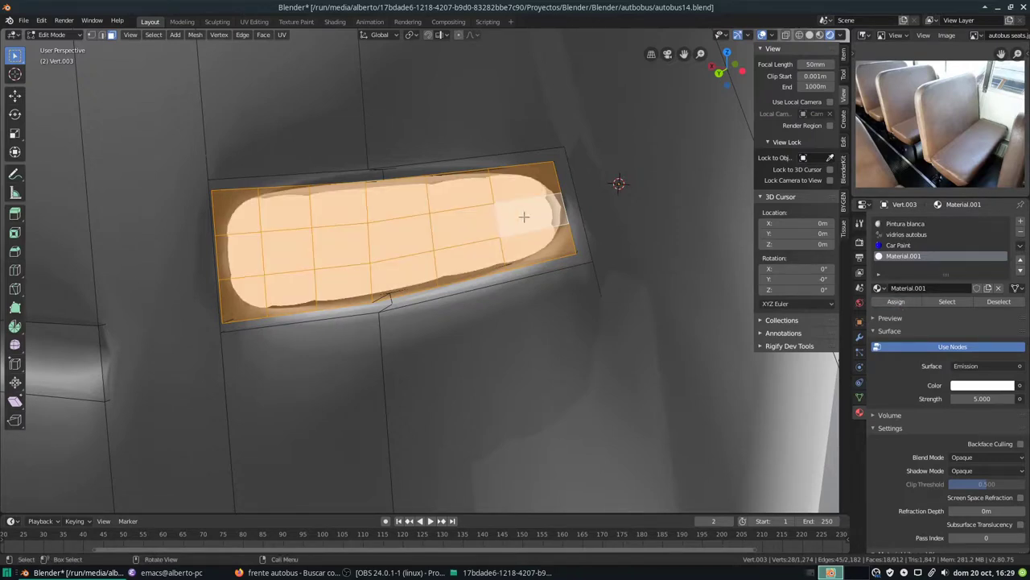
Step: Select the lamp's small end face and rename Material.001 to 'luces blancas'
click(524, 216)
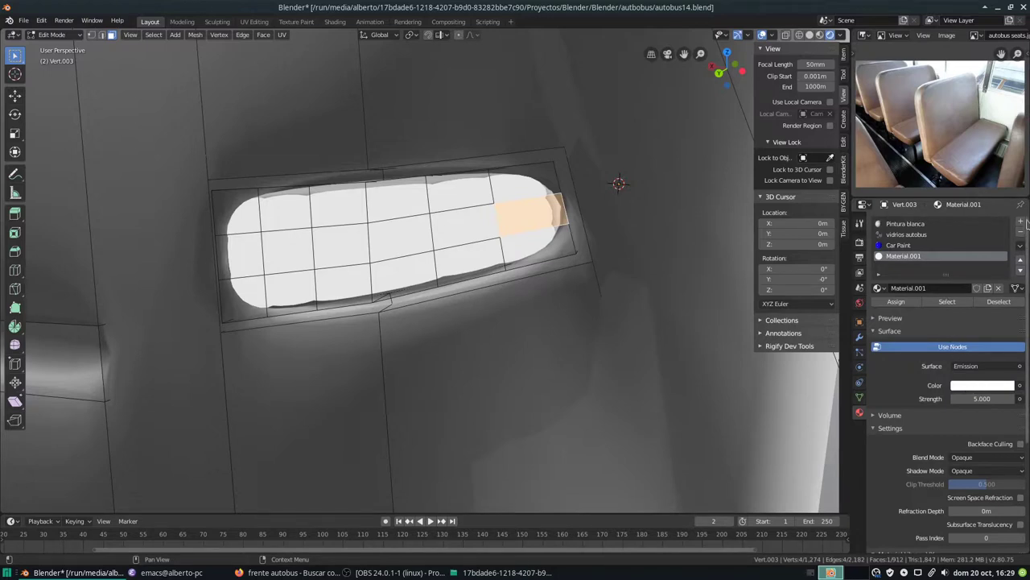
click(920, 290)
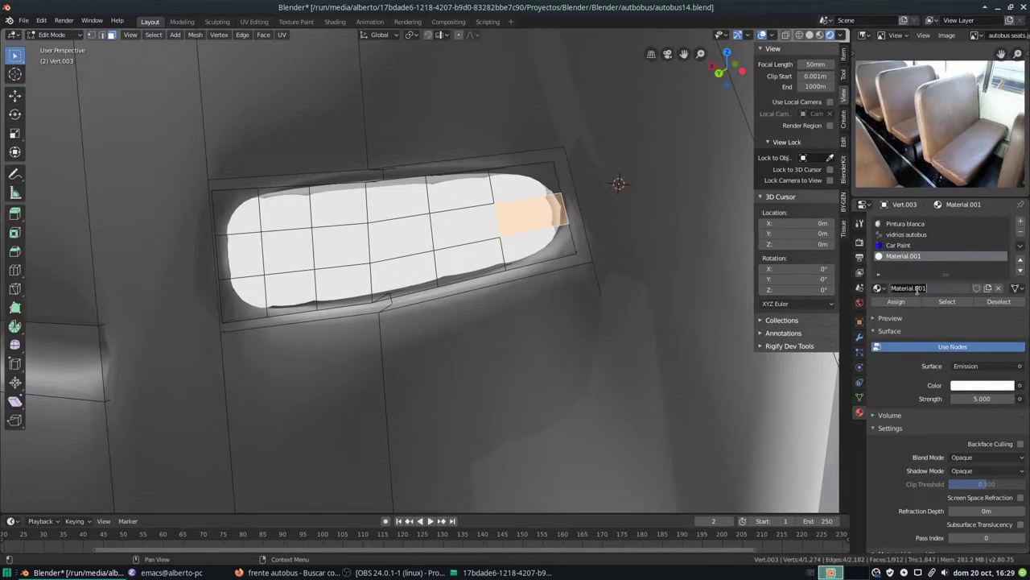
text(luce)
key(BackSpace)
key(Return)
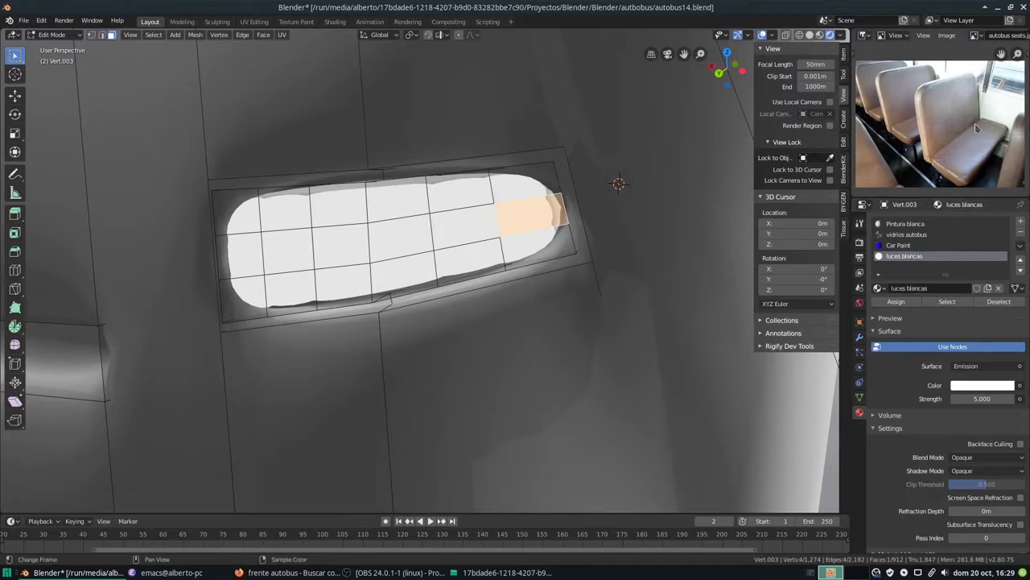
Step: Add a new red Emission material with strength 5 and assign it to the end face
click(1020, 221)
click(935, 290)
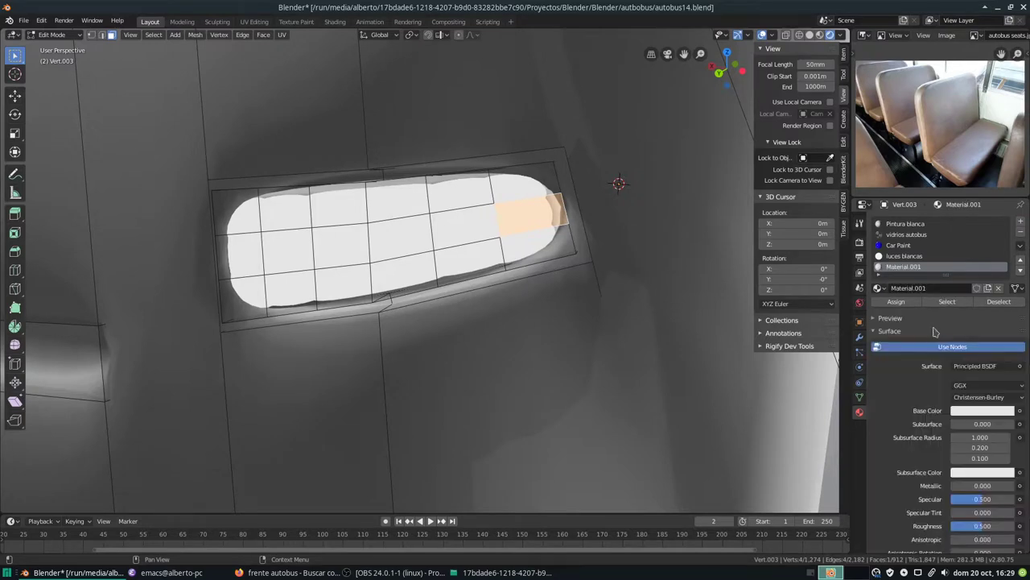
click(976, 366)
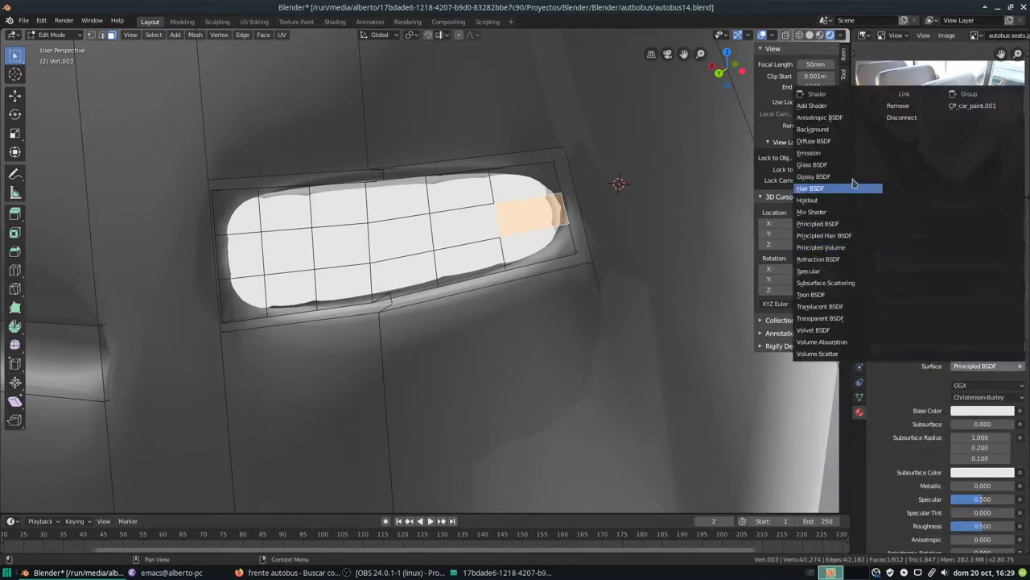
click(837, 153)
click(971, 387)
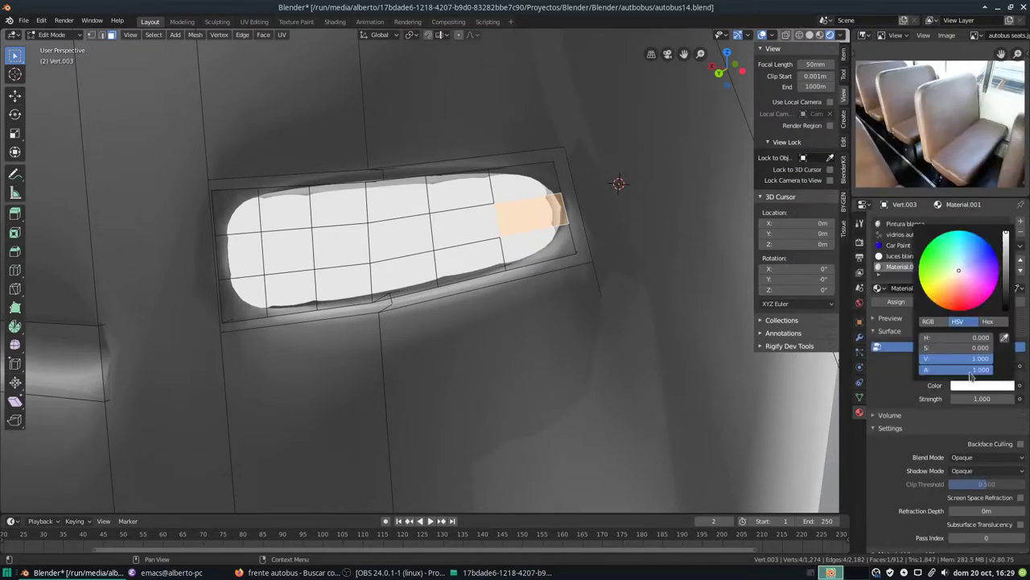
click(992, 293)
double_click(978, 398)
text(5)
key(Return)
click(896, 302)
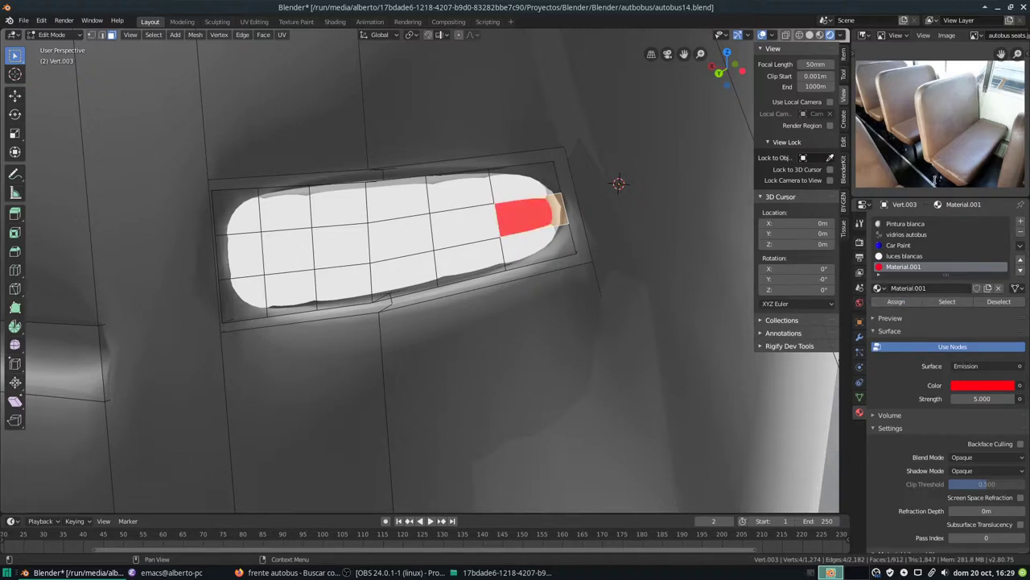
Step: Rename the red material to 'luces rojas' and return to Object Mode
double_click(910, 287)
text(luces rojas)
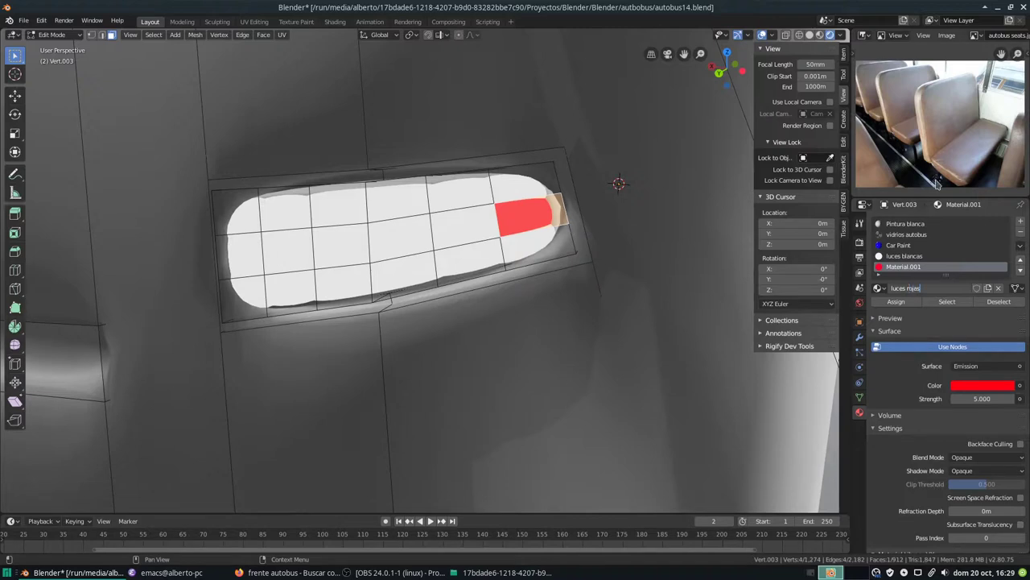
key(Return)
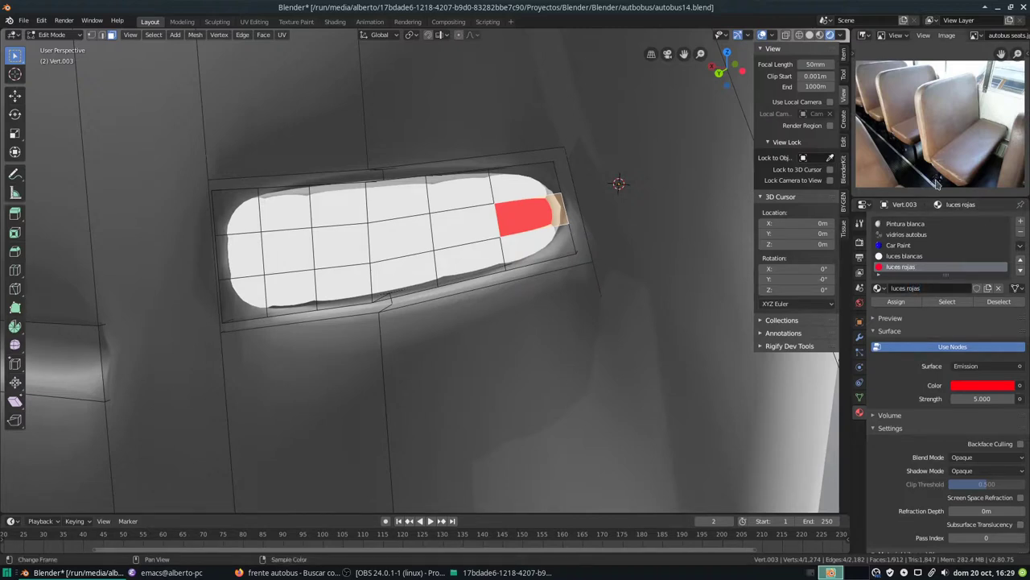
scroll(616, 180, down, 6)
mouse_move(617, 179)
middle_down()
mouse_move(364, 262)
mouse_move(363, 246)
mouse_move(281, 246)
middle_up()
key(Tab)
Step: Enable Bloom in Render Properties so the headlights glow
click(860, 242)
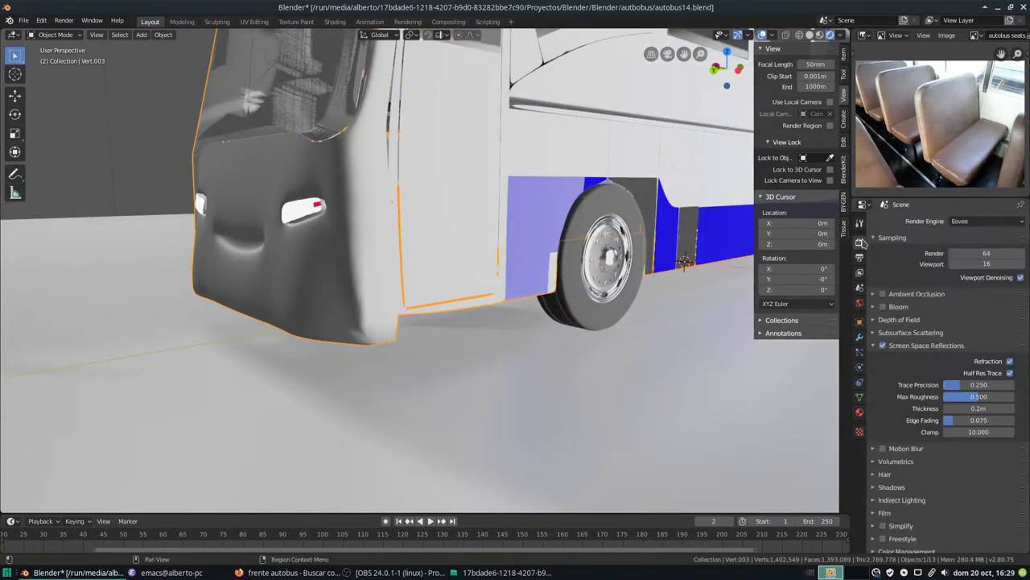
click(883, 306)
mouse_move(367, 212)
middle_down()
mouse_move(392, 244)
mouse_move(405, 239)
middle_up()
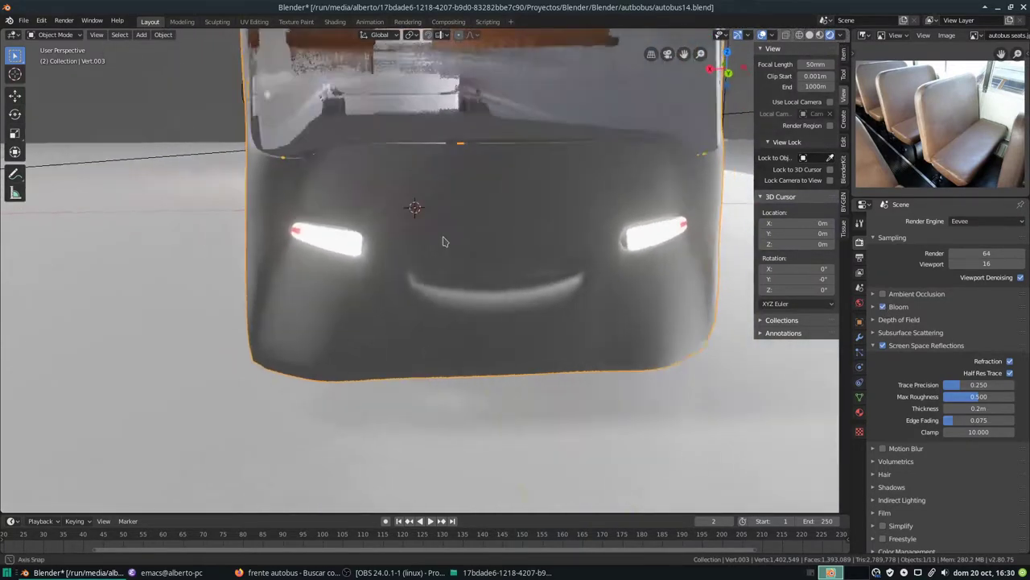
scroll(417, 230, down, 4)
middle_drag(483, 234, 533, 245)
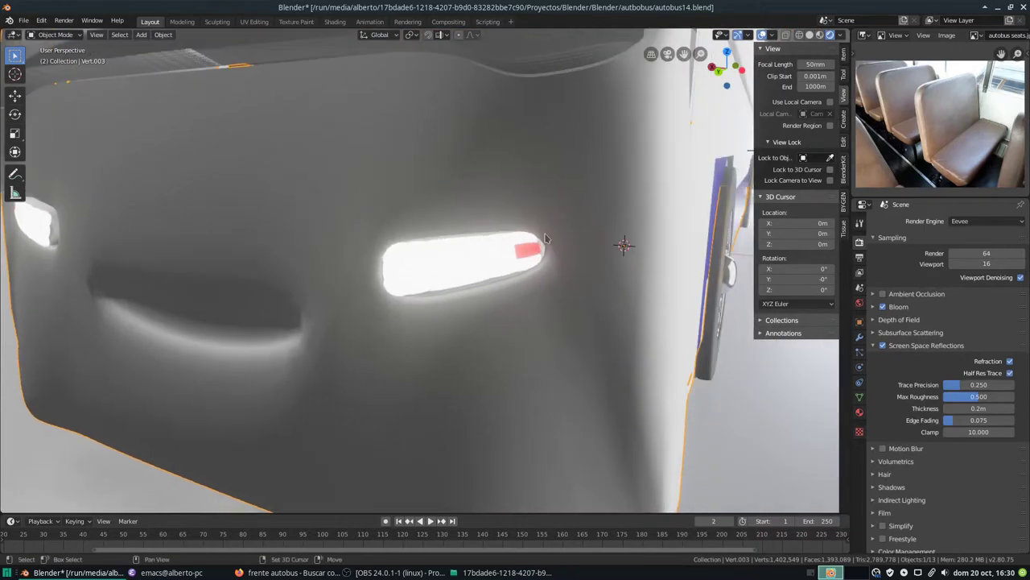
Step: Add the adjacent lamp end face to the selection and assign it 'luces rojas'
key(Tab)
scroll(534, 244, up, 2)
shift+click(588, 218)
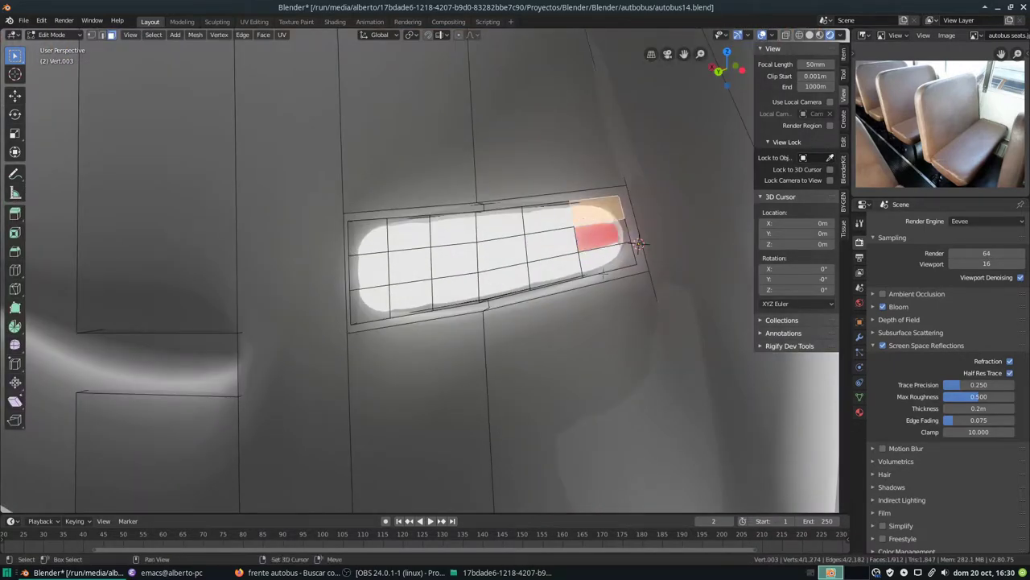
click(859, 413)
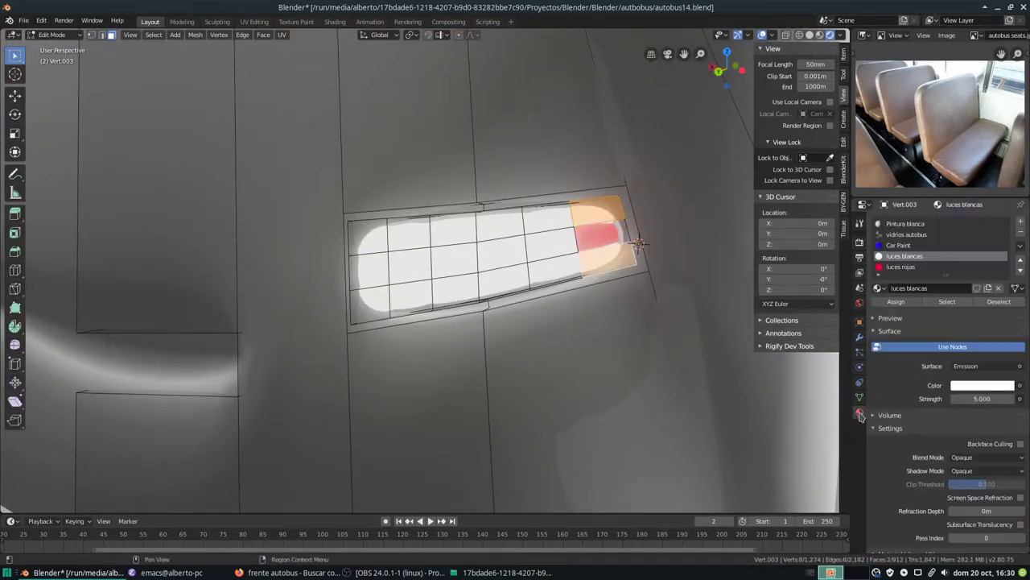
click(899, 268)
click(896, 301)
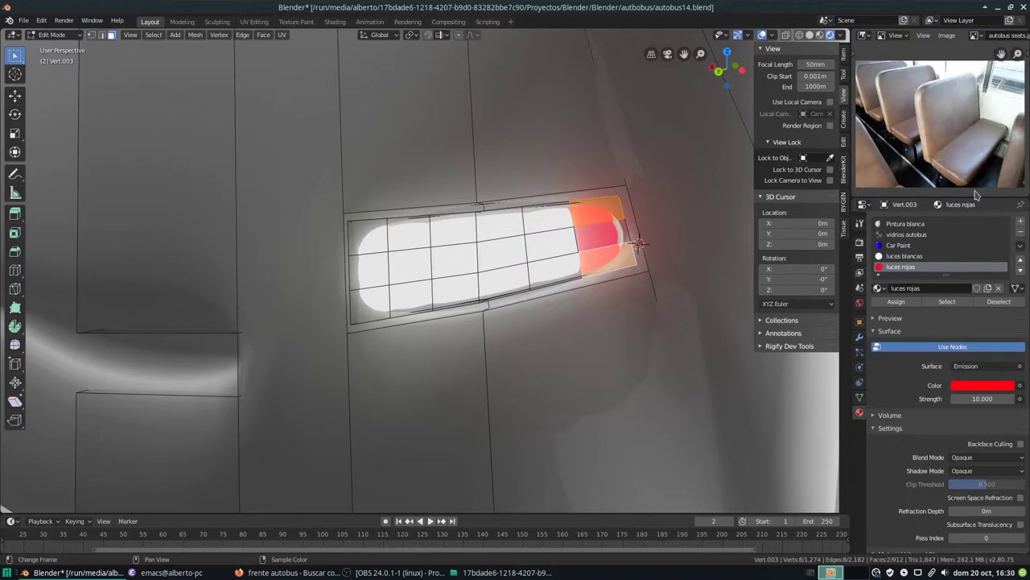
key(Tab)
Step: Orbit around the bus to inspect the glowing lamps head-on and from a three-quarter view
scroll(472, 280, down, 5)
mouse_move(483, 274)
middle_down()
mouse_move(473, 280)
mouse_move(507, 273)
mouse_move(522, 296)
middle_up()
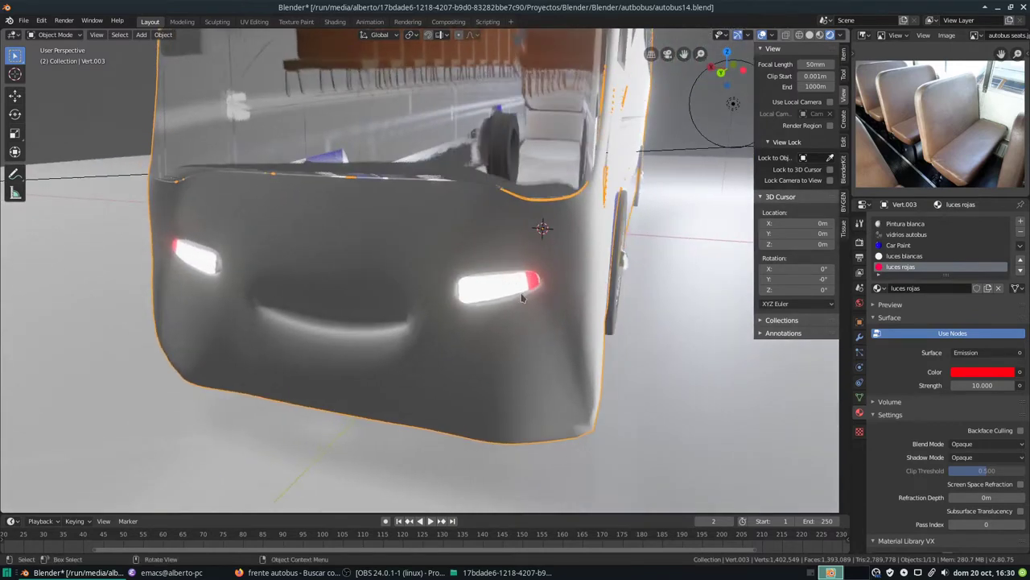
scroll(521, 300, up, 3)
scroll(521, 300, down, 3)
scroll(524, 294, down, 2)
mouse_move(518, 297)
middle_down()
mouse_move(414, 317)
mouse_move(437, 313)
mouse_move(430, 301)
middle_up()
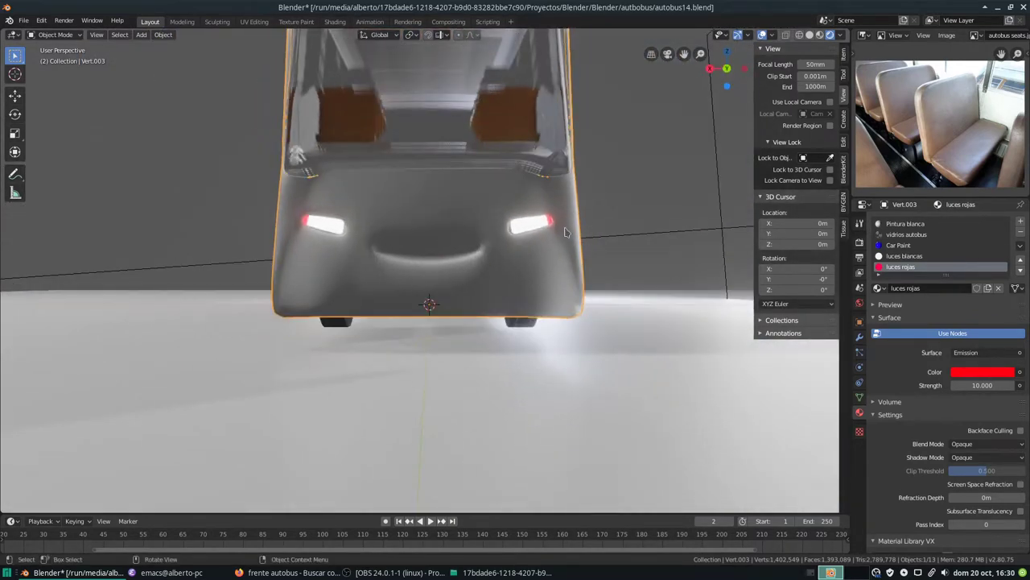
scroll(522, 224, down, 2)
mouse_move(521, 224)
middle_down()
mouse_move(667, 292)
mouse_move(441, 283)
mouse_move(451, 270)
mouse_move(431, 272)
middle_up()
scroll(445, 281, up, 3)
Step: Add an edge loop low on the bus front and slide it to factor 0.396
key(Tab)
key(ctrl+r)
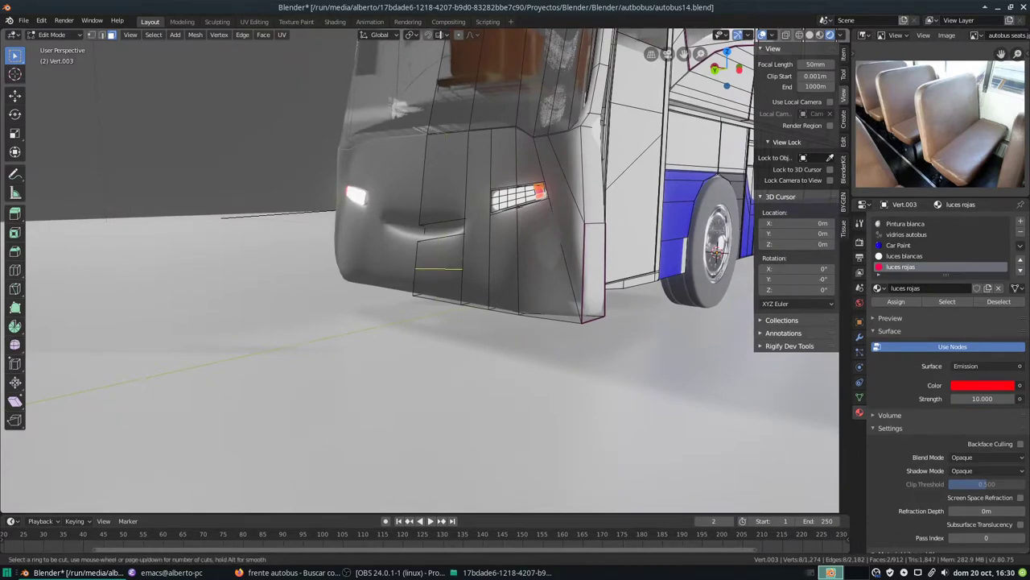
click(438, 269)
click(439, 278)
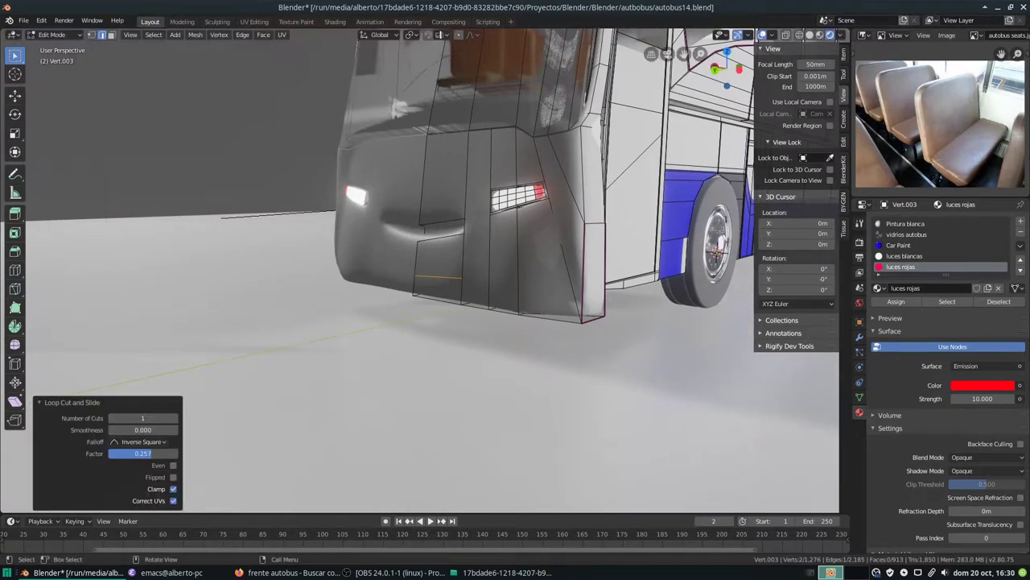
key(g)
key(g)
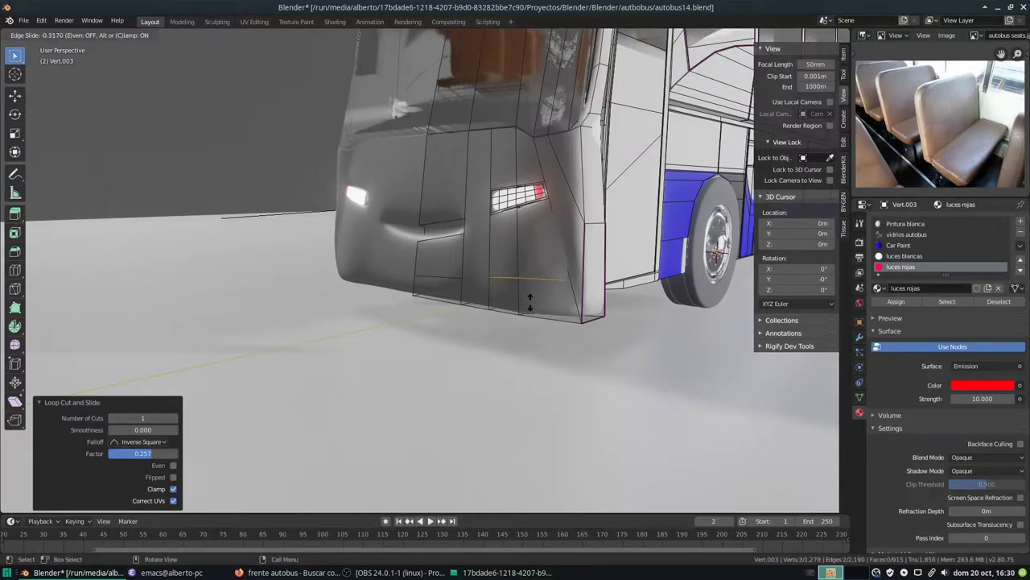
click(530, 305)
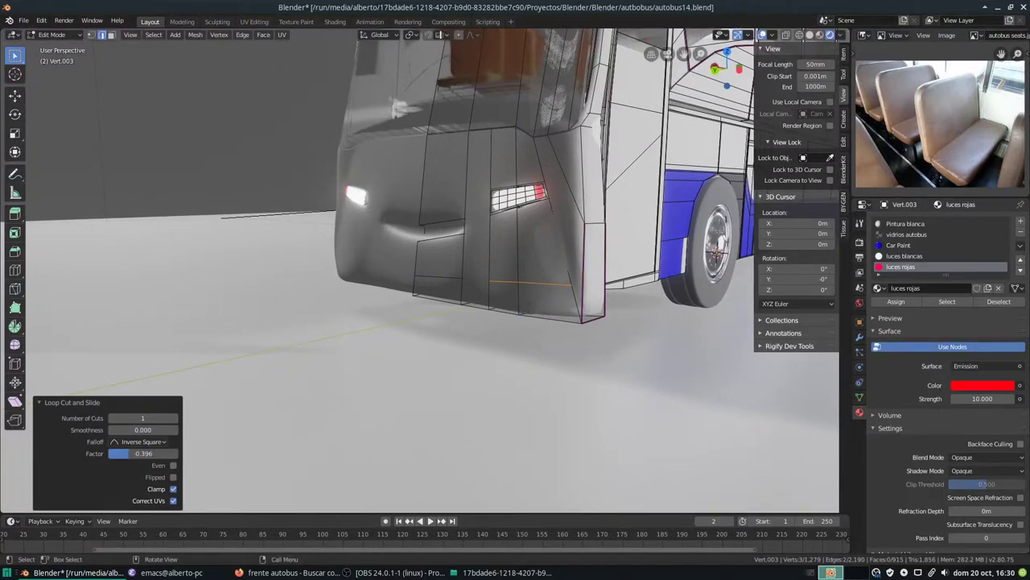
Step: From the orthographic front/back view, knife-cut a new edge across the lower panels
key(KP_1)
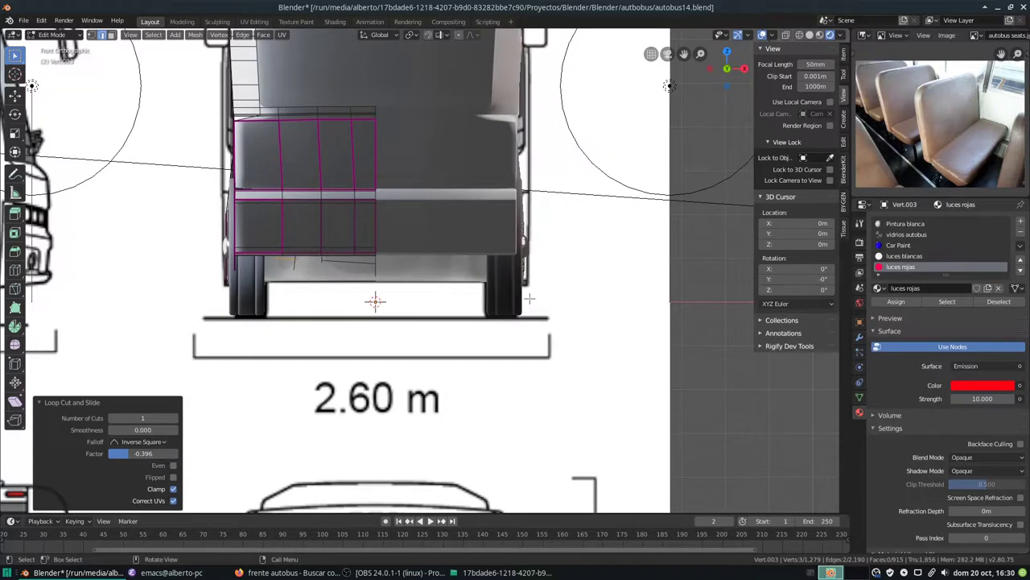
key(ctrl+KP_1)
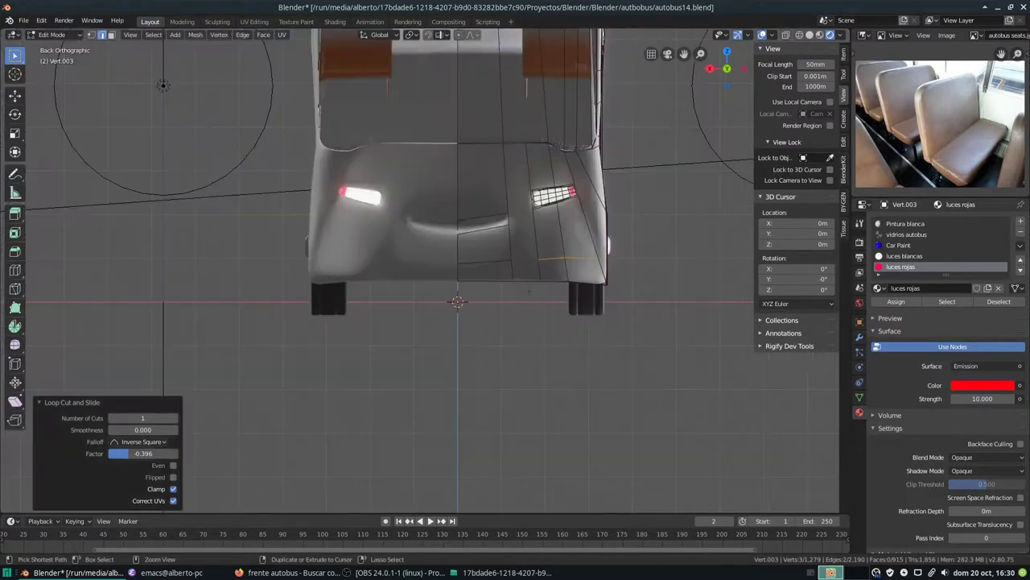
scroll(596, 237, up, 2)
scroll(595, 237, up, 2)
mouse_move(596, 237)
shift+middle_down()
mouse_move(552, 234)
mouse_move(473, 266)
shift+middle_up()
scroll(442, 269, up, 3)
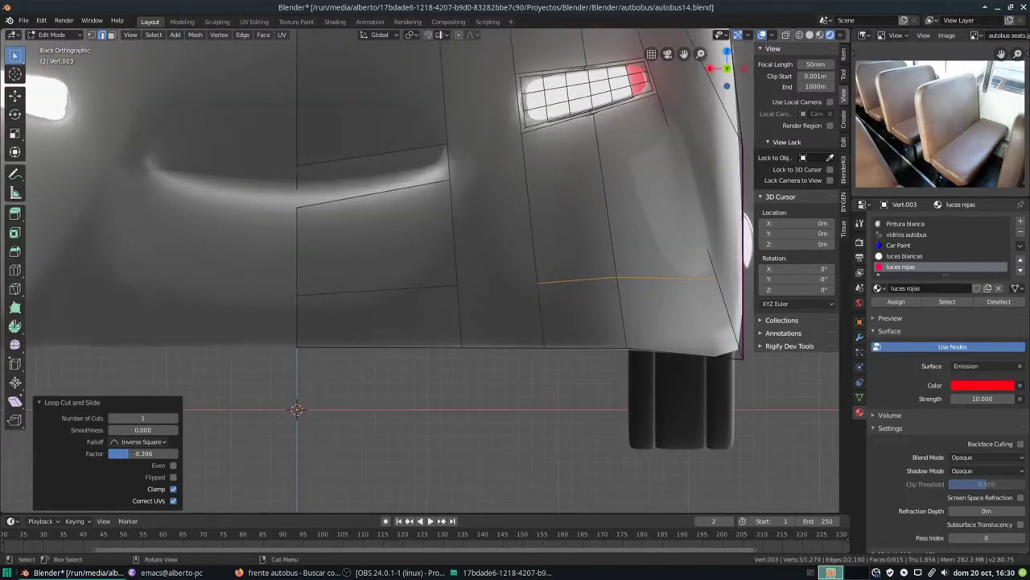
scroll(442, 269, up, 1)
key(k)
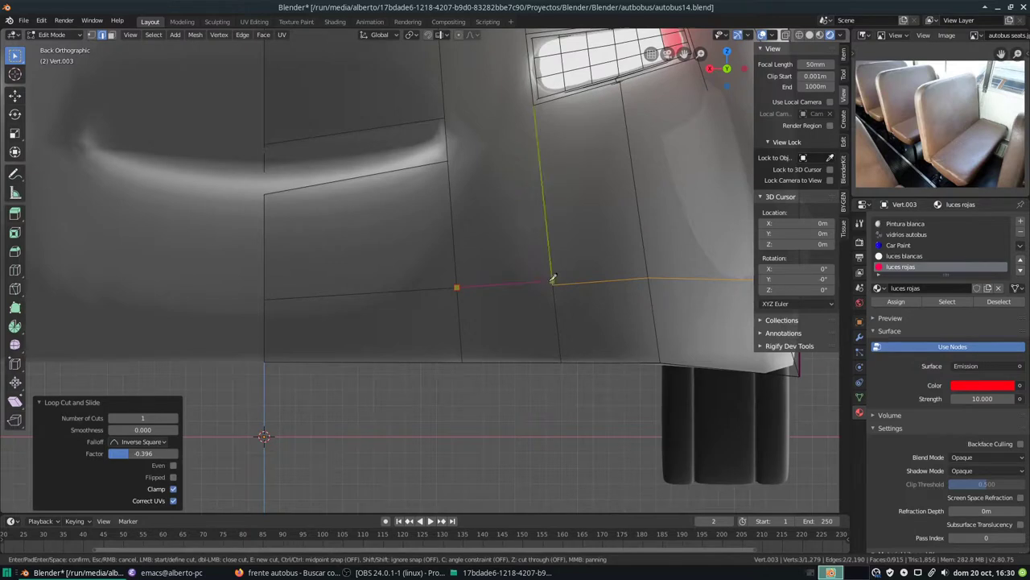
key(Return)
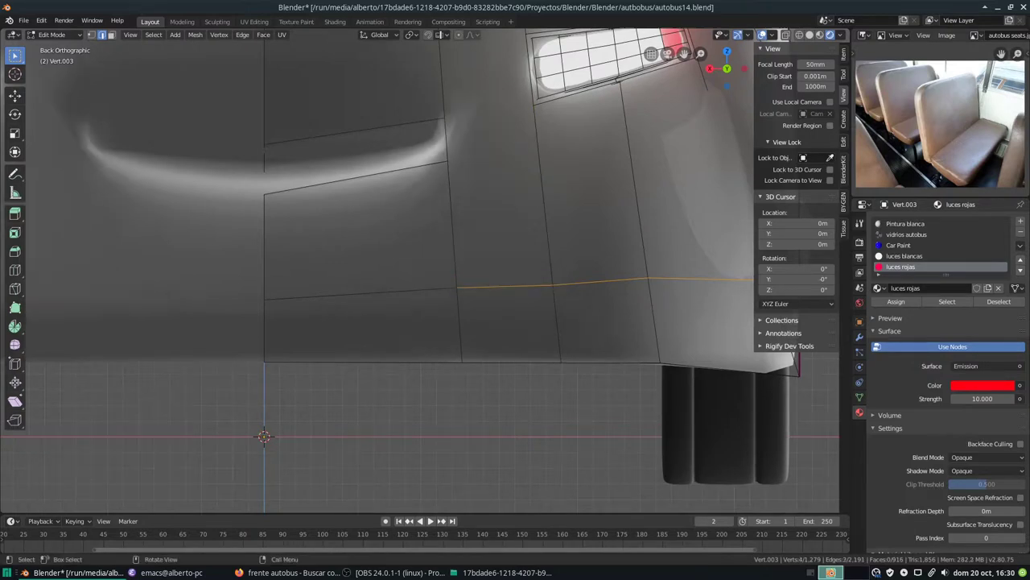
Step: In face select mode, select the lower left and right faces
key(3)
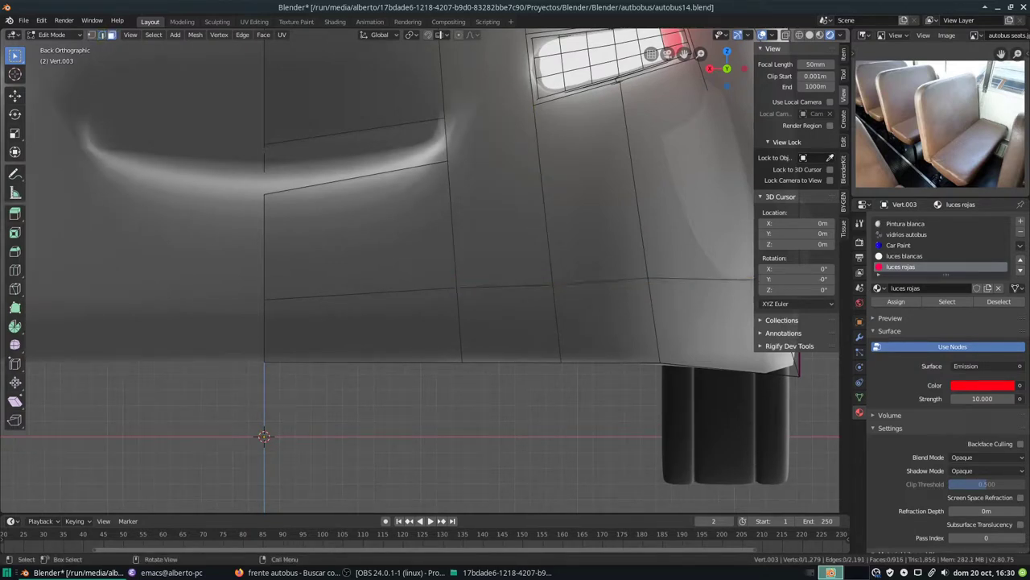
click(363, 326)
shift+click(507, 322)
Step: Add a loop cut across the bus's side panel
mouse_move(667, 296)
middle_down()
mouse_move(477, 251)
mouse_move(269, 269)
middle_up()
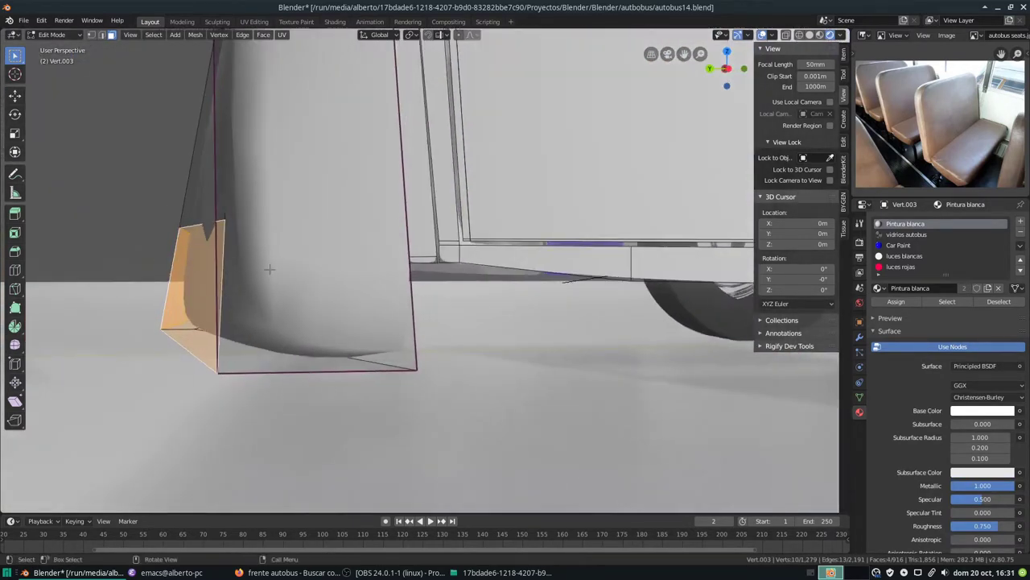
key(ctrl+r)
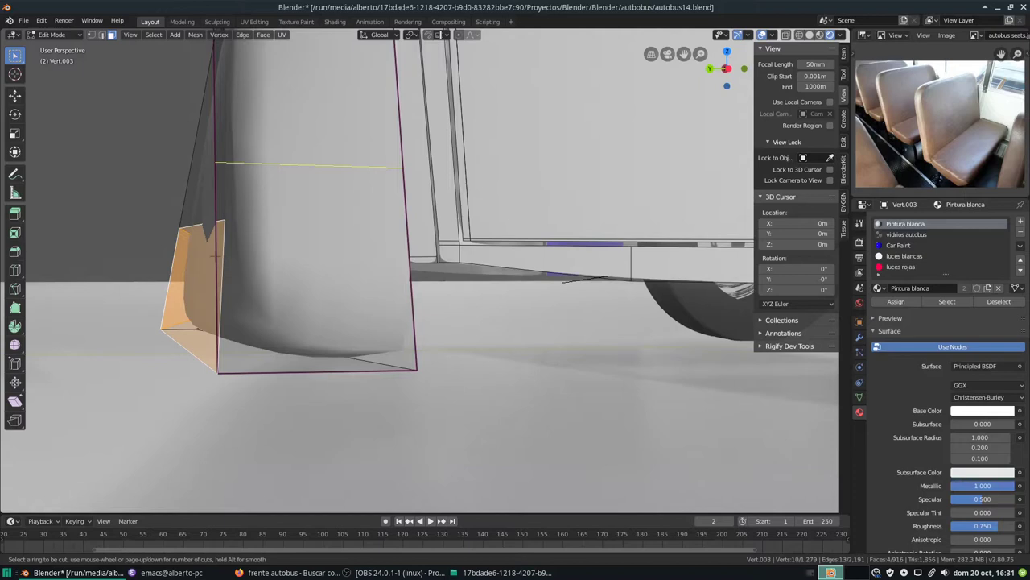
click(214, 256)
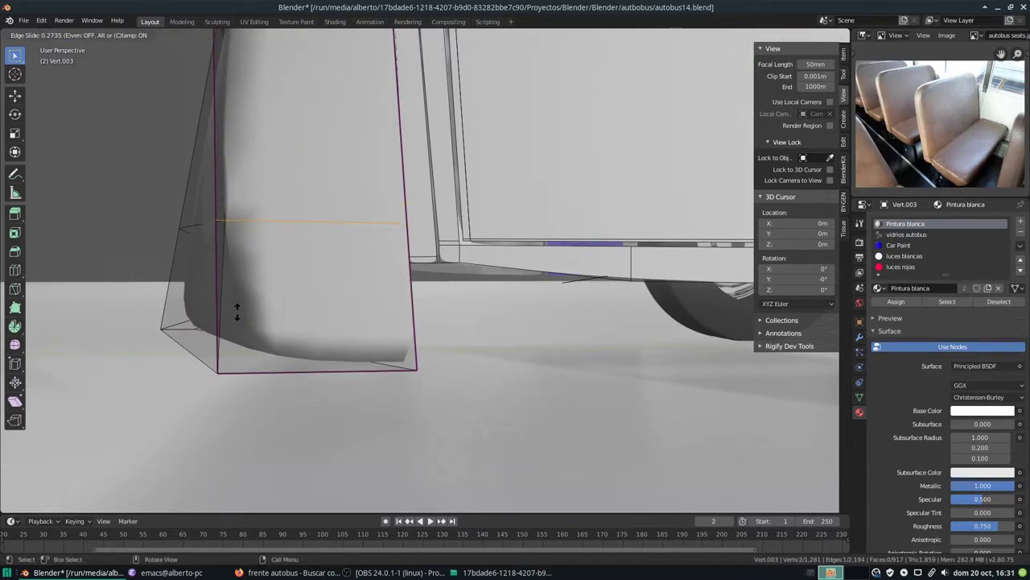
click(234, 310)
Step: In face select mode, select the five faces of the lower front strip
click(328, 302)
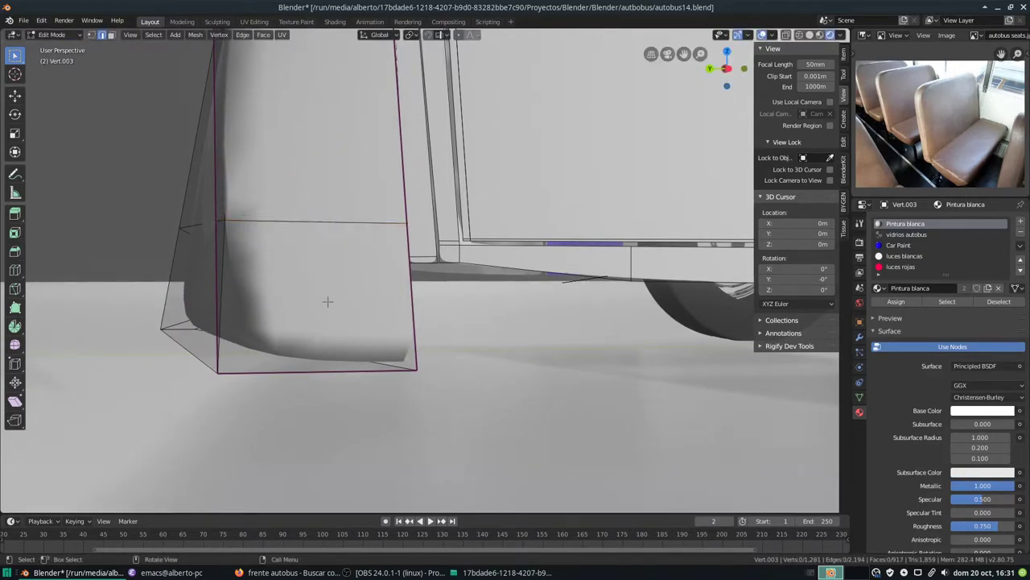
key(3)
click(309, 305)
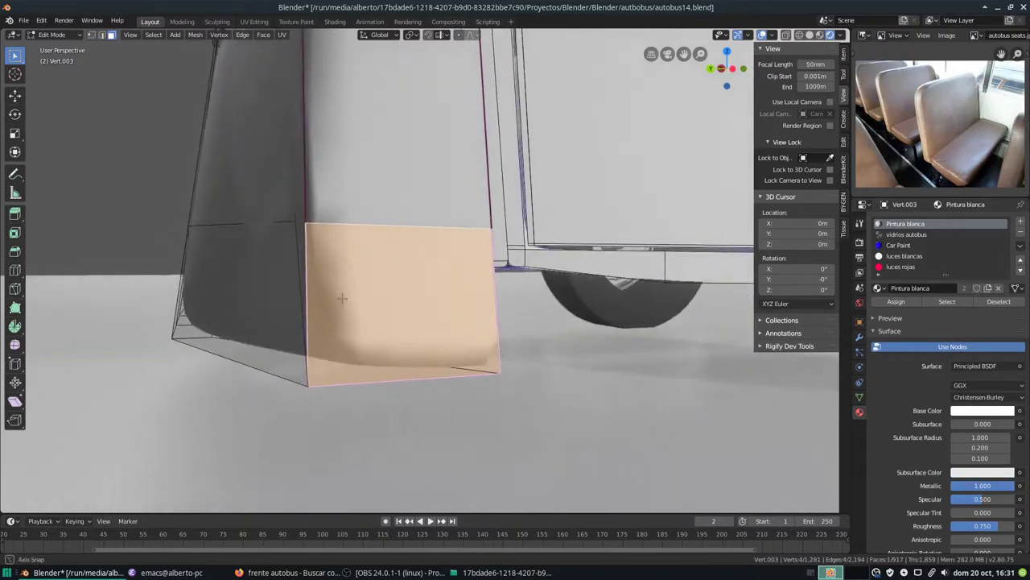
middle_drag(311, 302, 628, 256)
shift+click(422, 312)
shift+click(281, 309)
shift+click(186, 297)
shift+click(84, 294)
middle_drag(199, 280, 80, 47)
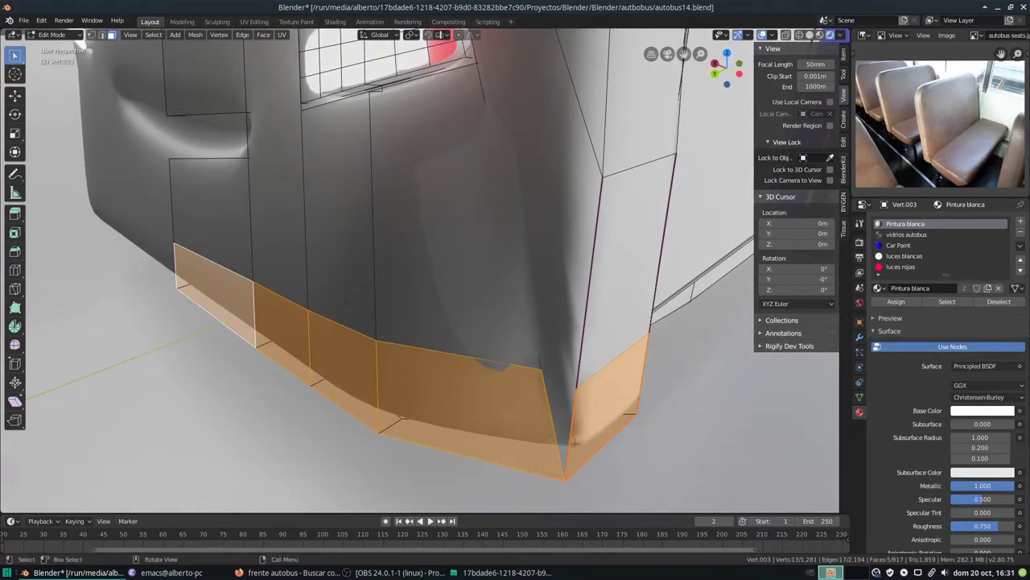
Step: Undo a trial resize, then extrude the lower strip outward along its normals into a bumper lip
key(s)
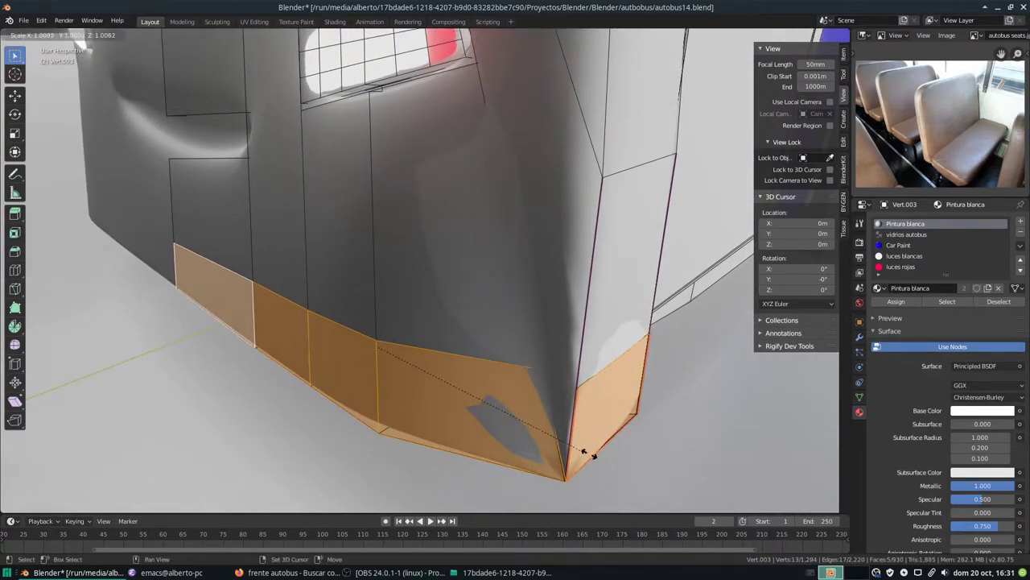
click(698, 491)
key(ctrl+z)
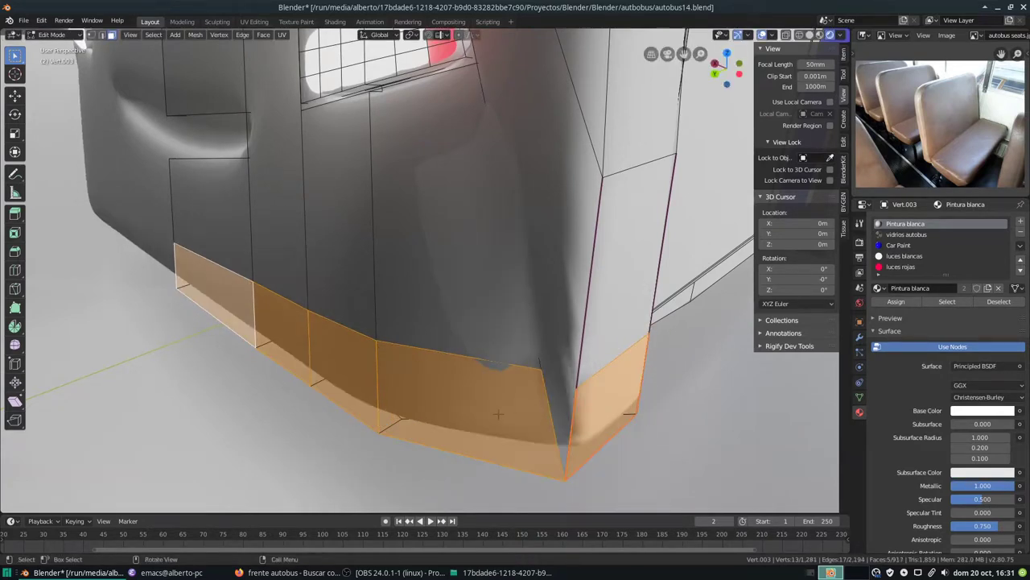
key(ctrl+z)
key(ctrl+shift+z)
key(ctrl+z)
key(ctrl+shift+z)
key(ctrl+z)
key(ctrl+shift+z)
key(ctrl+shift+z)
key(ctrl+shift+z)
key(e)
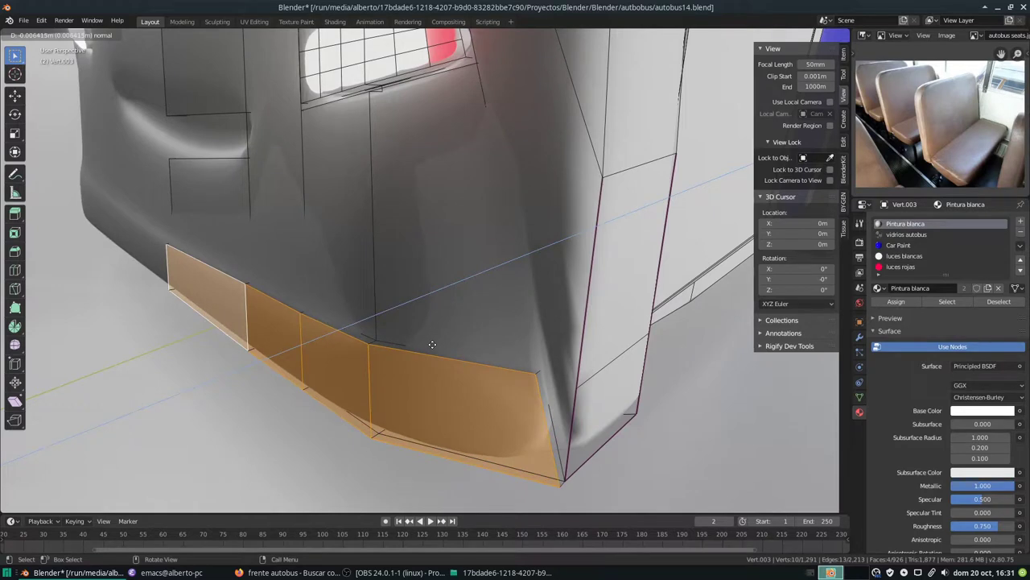
click(432, 344)
Step: Extrude the side face at the bumper corner outward
click(607, 399)
key(e)
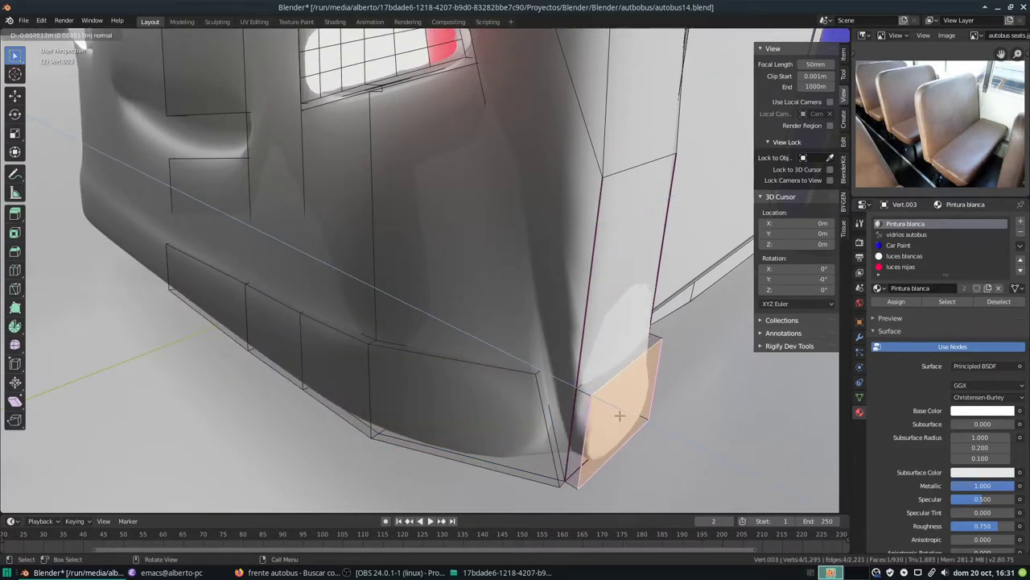
click(617, 414)
mouse_move(617, 414)
middle_down()
mouse_move(576, 366)
mouse_move(495, 338)
mouse_move(515, 314)
middle_up()
scroll(491, 334, up, 1)
scroll(487, 327, up, 1)
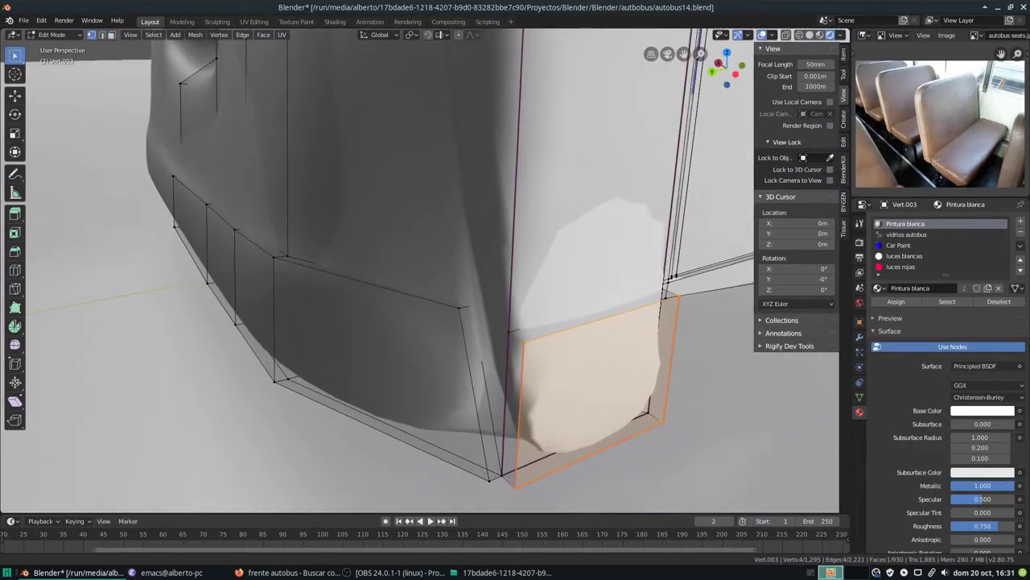
Step: Fill a face between four corner vertices to close the gap, then return to Object Mode
click(521, 342)
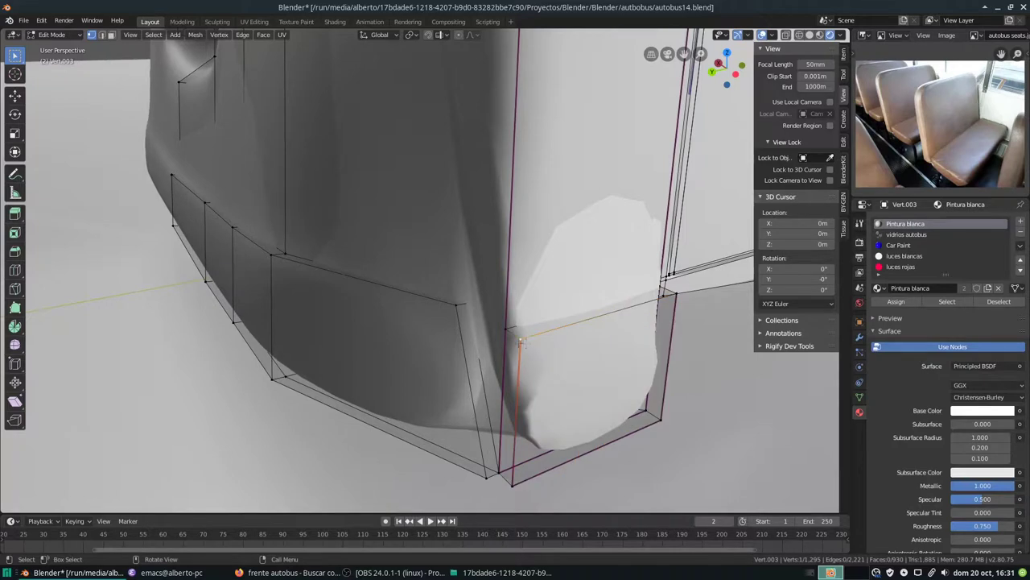
shift+click(456, 304)
shift+click(484, 474)
shift+click(512, 483)
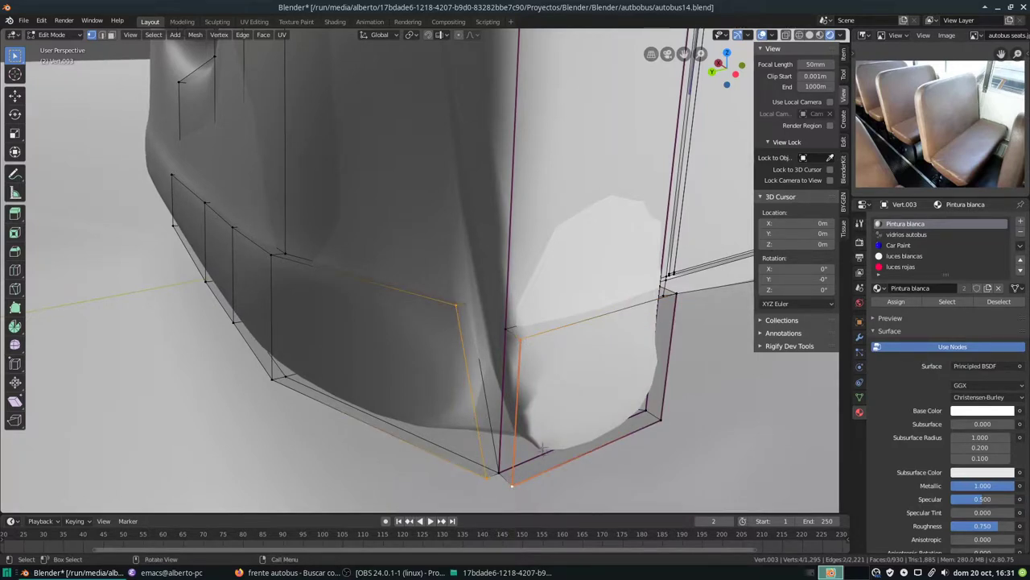
key(f)
mouse_move(522, 397)
middle_down()
mouse_move(544, 363)
mouse_move(449, 375)
mouse_move(409, 351)
mouse_move(462, 336)
mouse_move(508, 347)
mouse_move(525, 394)
mouse_move(525, 378)
middle_up()
key(Tab)
Step: Back in Edit Mode, nudge a selected vertex at the lower front corner
scroll(525, 371, up, 3)
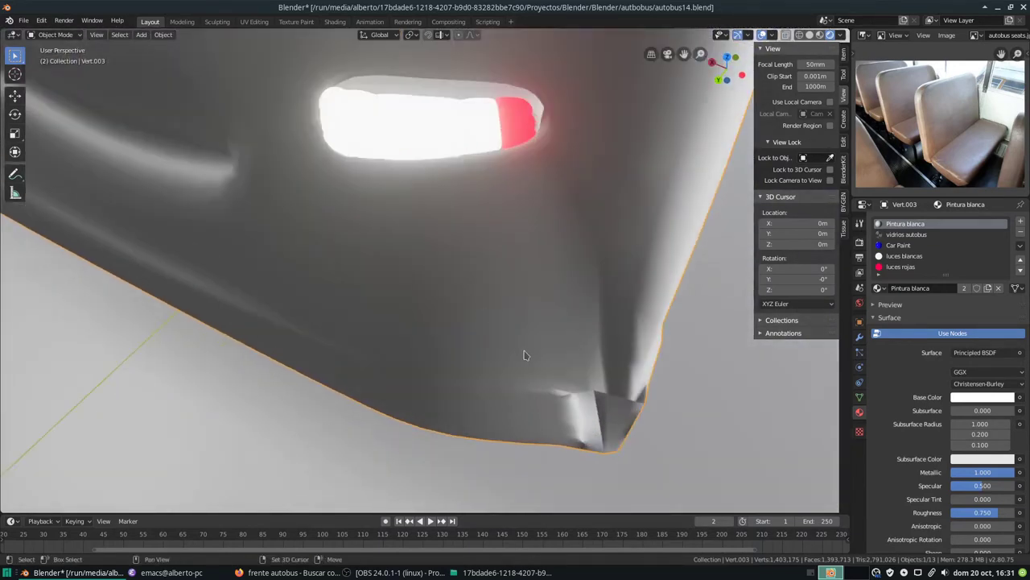
scroll(525, 362, up, 2)
scroll(525, 363, up, 2)
key(Tab)
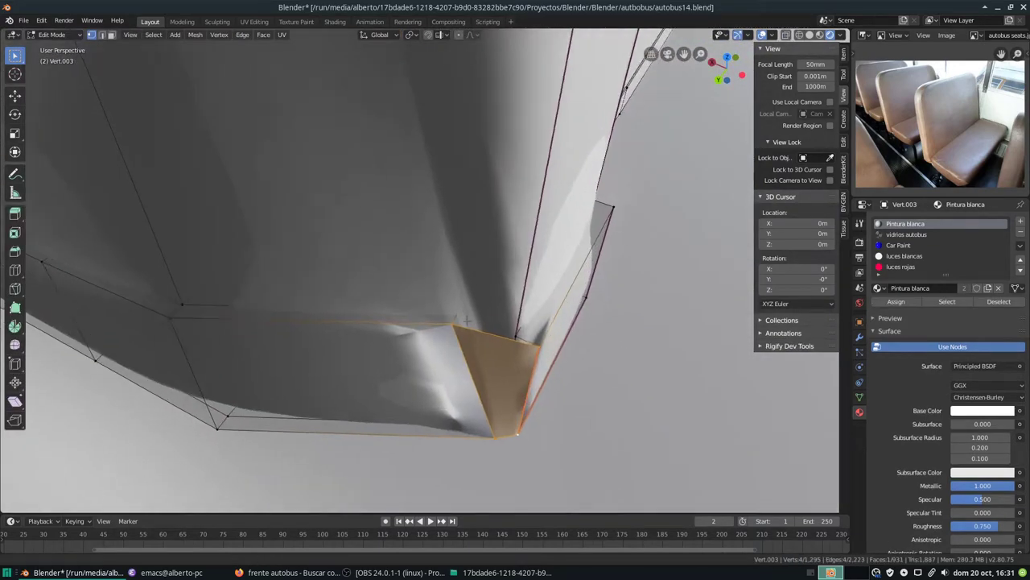
mouse_move(465, 369)
middle_down()
mouse_move(419, 342)
mouse_move(441, 351)
middle_up()
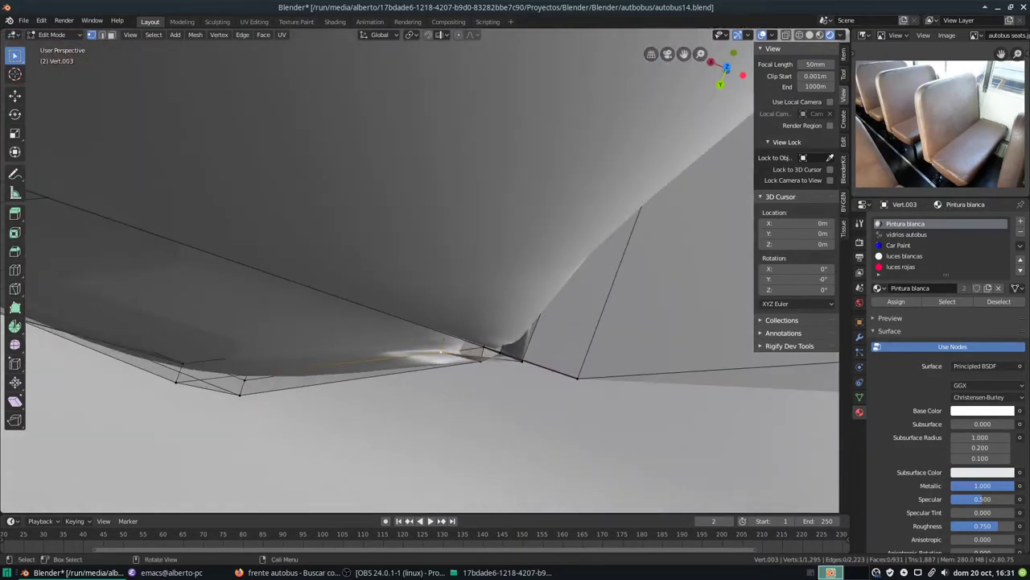
key(g)
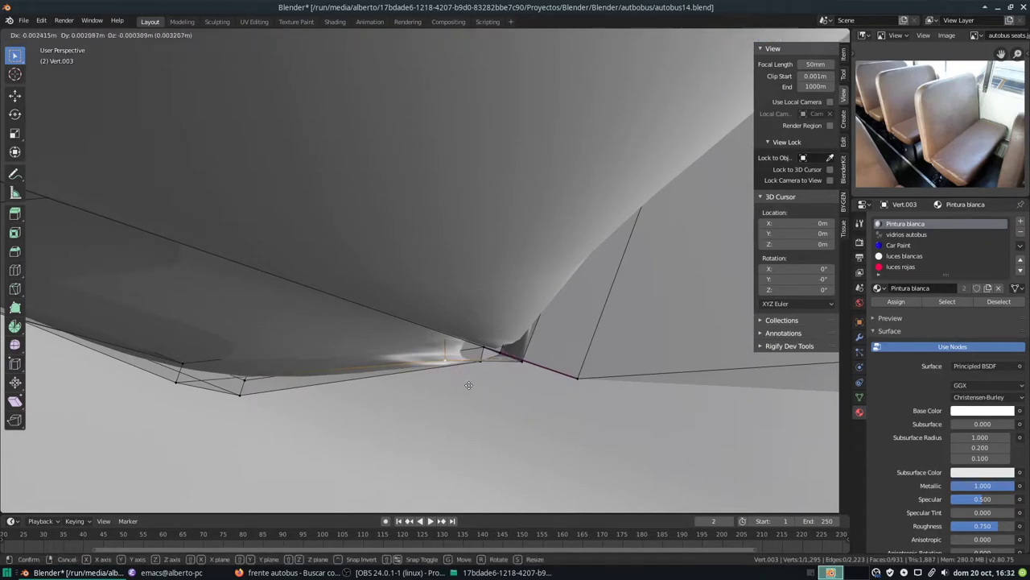
click(472, 375)
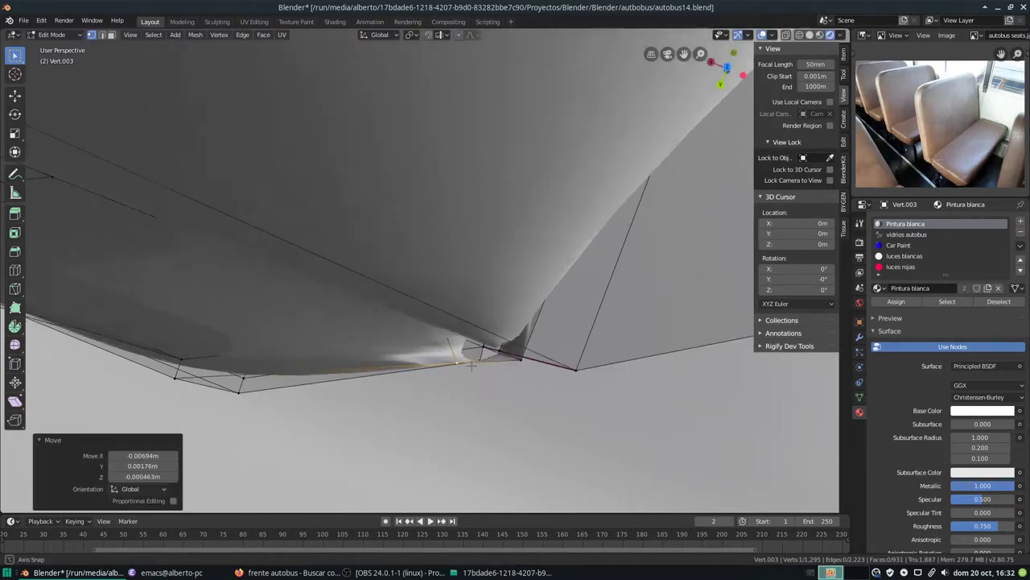
Step: With X-ray on, fill a face between four corner vertices, then undo it
middle_drag(472, 375, 459, 318)
middle_drag(434, 129, 445, 195)
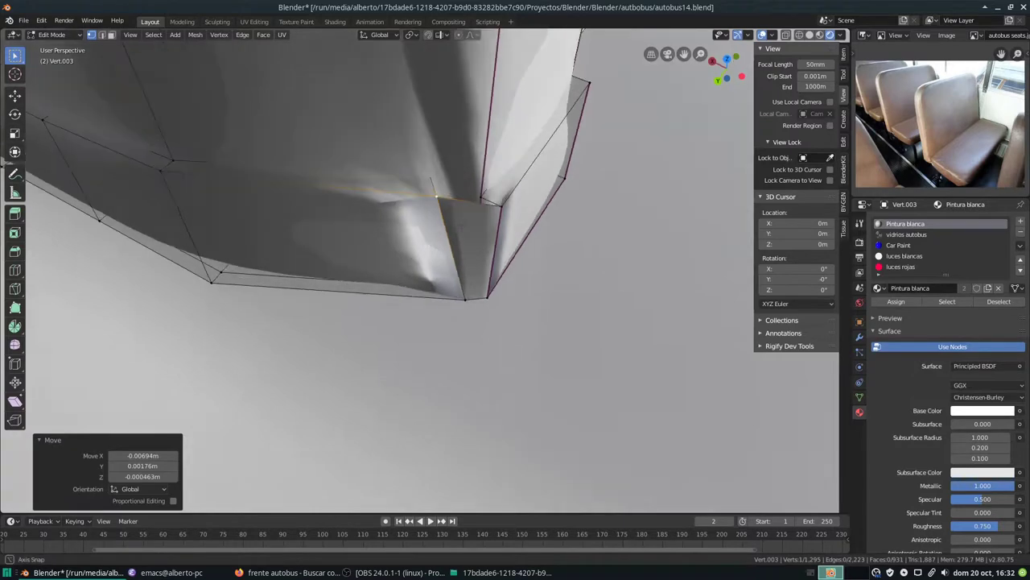
click(787, 35)
click(434, 172)
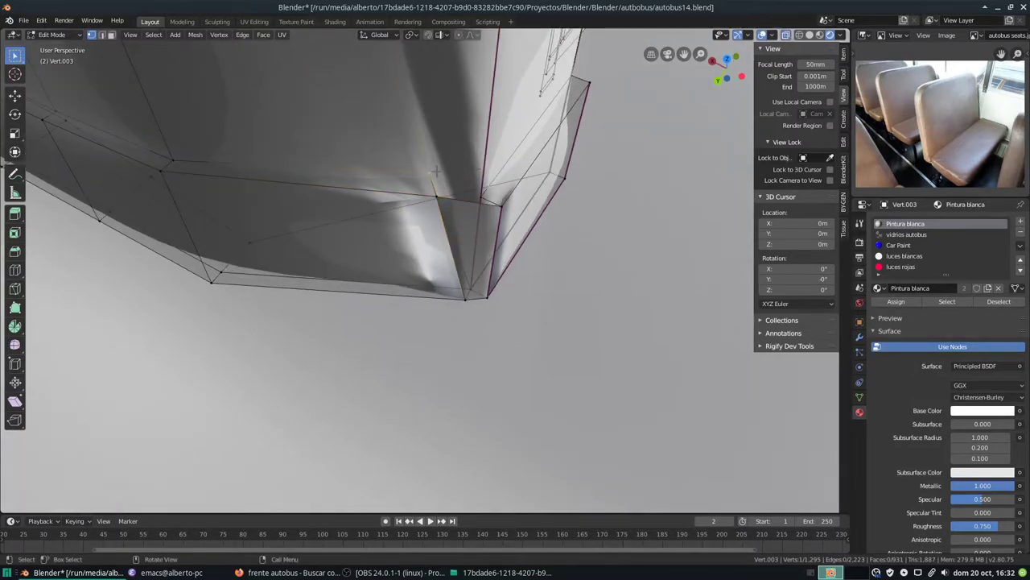
shift+click(430, 172)
mouse_move(429, 172)
middle_down()
mouse_move(442, 129)
mouse_move(474, 169)
mouse_move(412, 194)
middle_up()
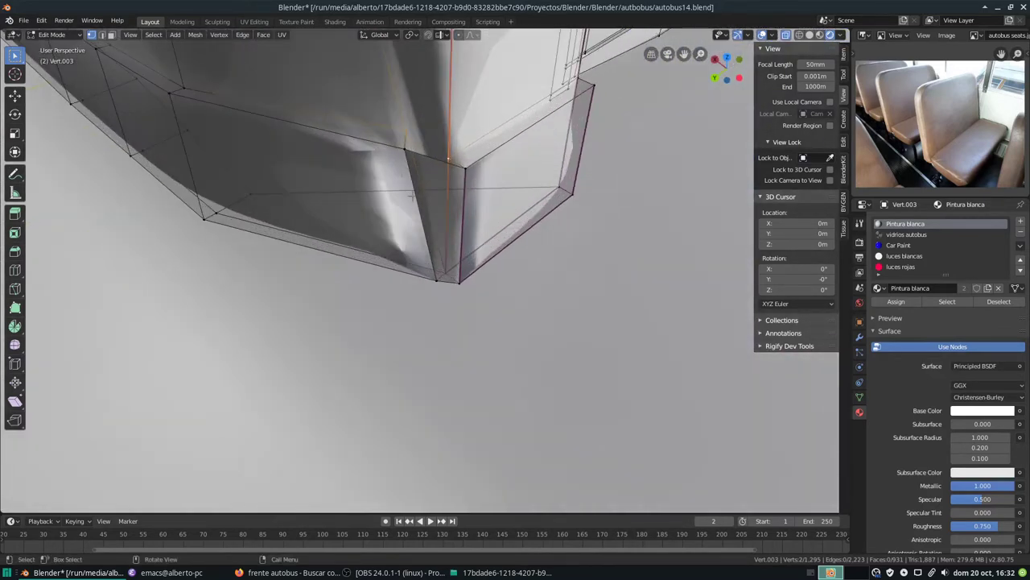
shift+click(405, 150)
shift+click(465, 168)
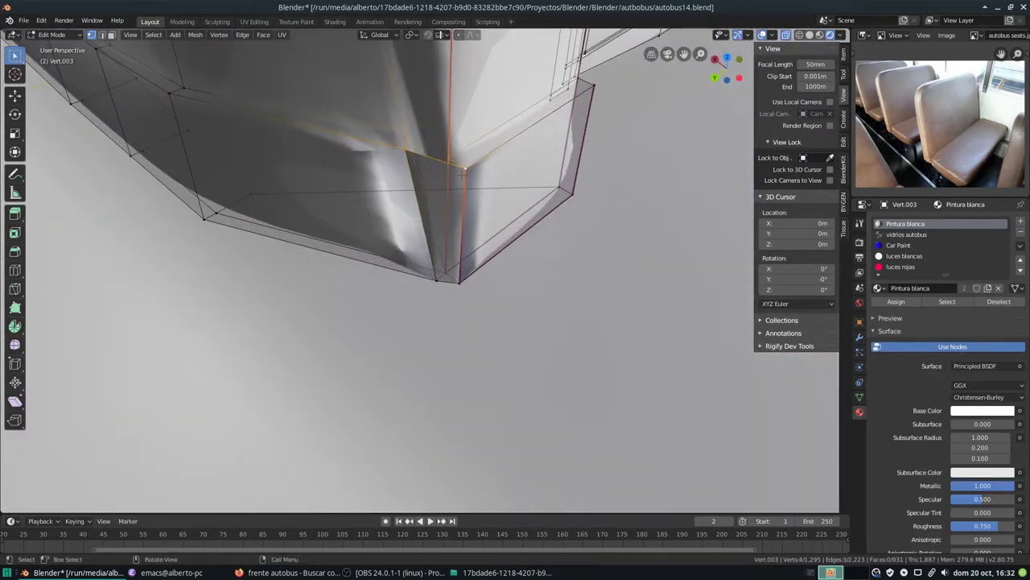
key(f)
mouse_move(435, 209)
middle_down()
mouse_move(451, 225)
mouse_move(400, 170)
middle_up()
scroll(451, 225, up, 3)
key(ctrl+z)
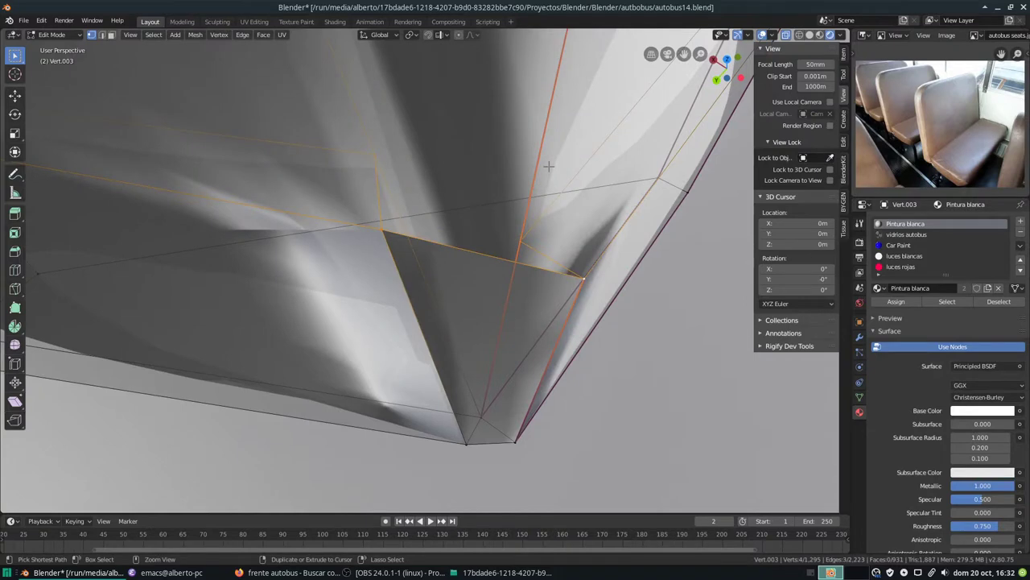
Step: Reposition a corner vertex, fill a face along the corner vertex path, and return to Object Mode
middle_drag(546, 177, 542, 193)
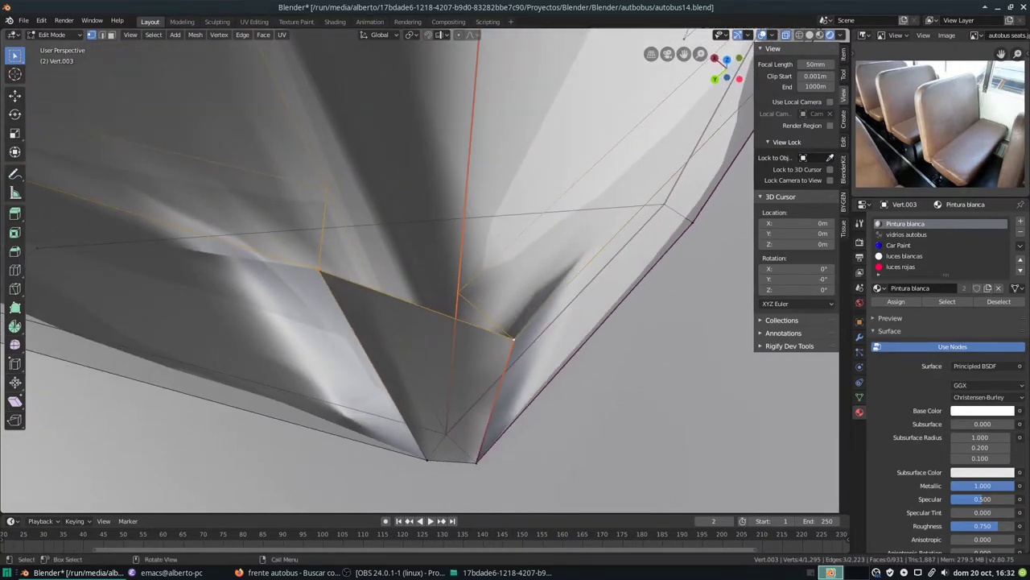
click(458, 292)
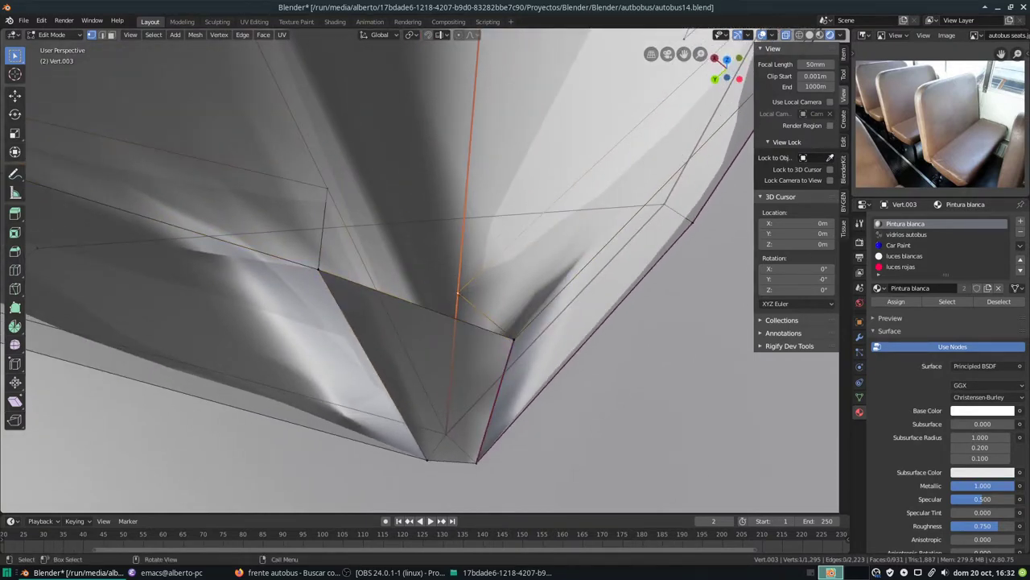
key(g)
click(477, 281)
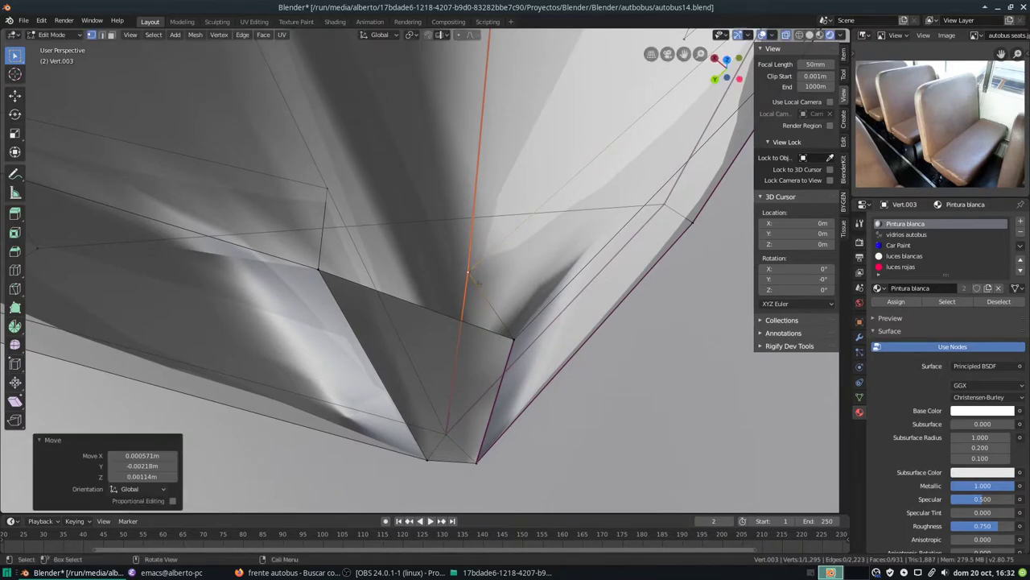
ctrl+click(315, 267)
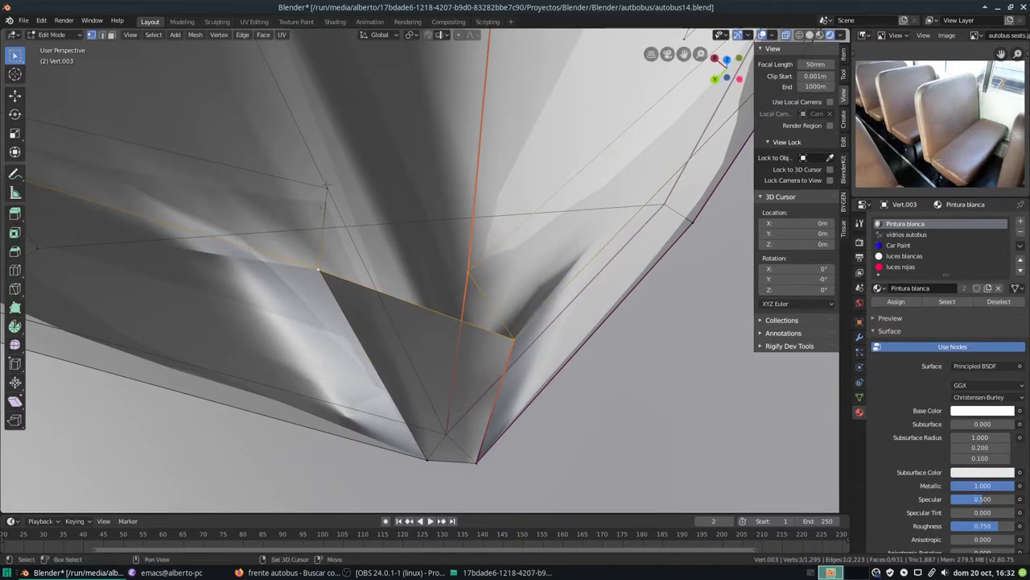
key(f)
scroll(450, 218, down, 5)
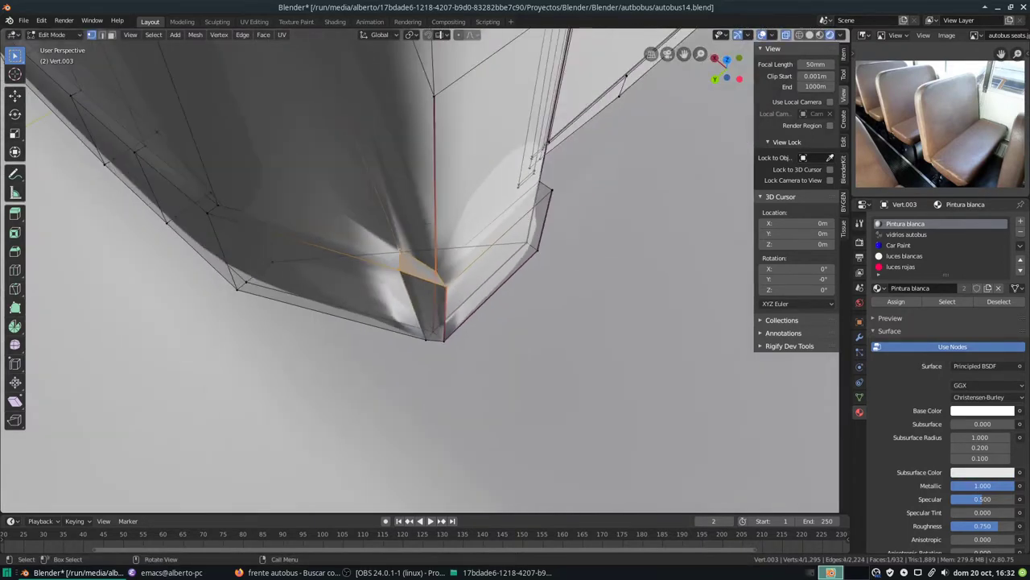
scroll(449, 218, down, 3)
key(Tab)
mouse_move(434, 242)
middle_down()
mouse_move(449, 218)
mouse_move(349, 230)
mouse_move(448, 212)
mouse_move(436, 208)
middle_up()
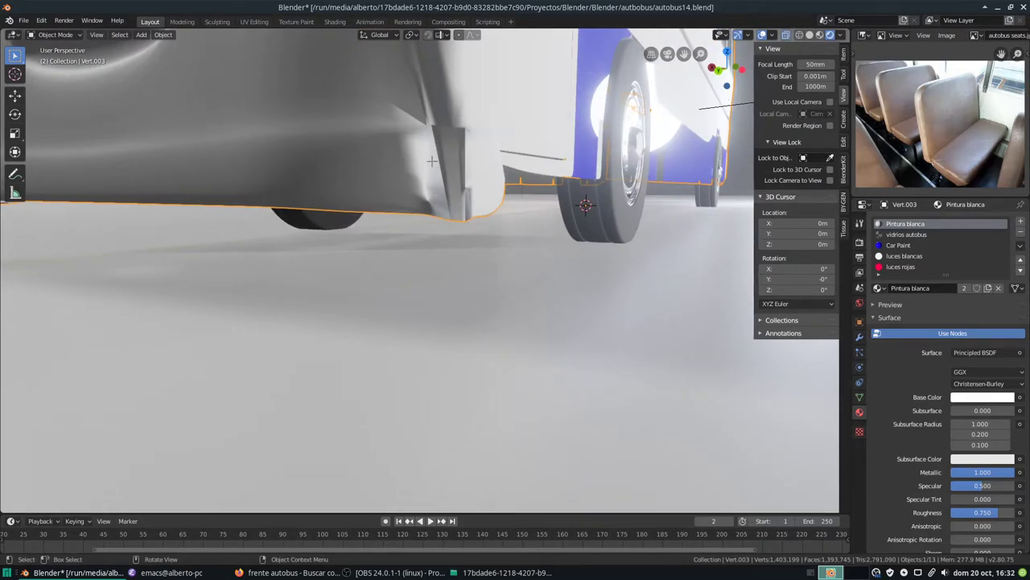
Step: In Edit Mode, nudge the upper corner vertex slightly
key(Tab)
scroll(454, 300, up, 4)
scroll(454, 300, up, 2)
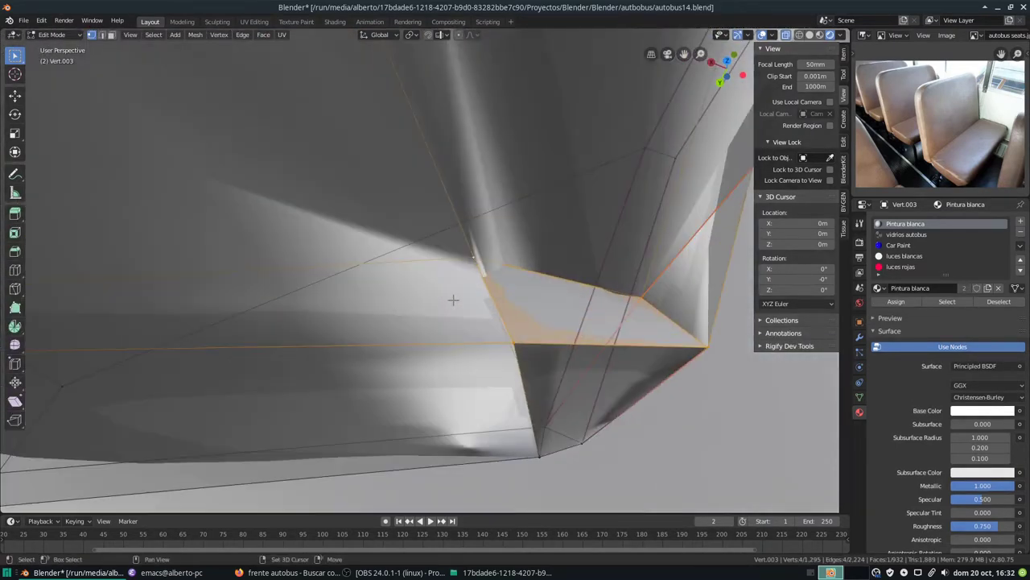
middle_drag(454, 300, 398, 202)
click(384, 115)
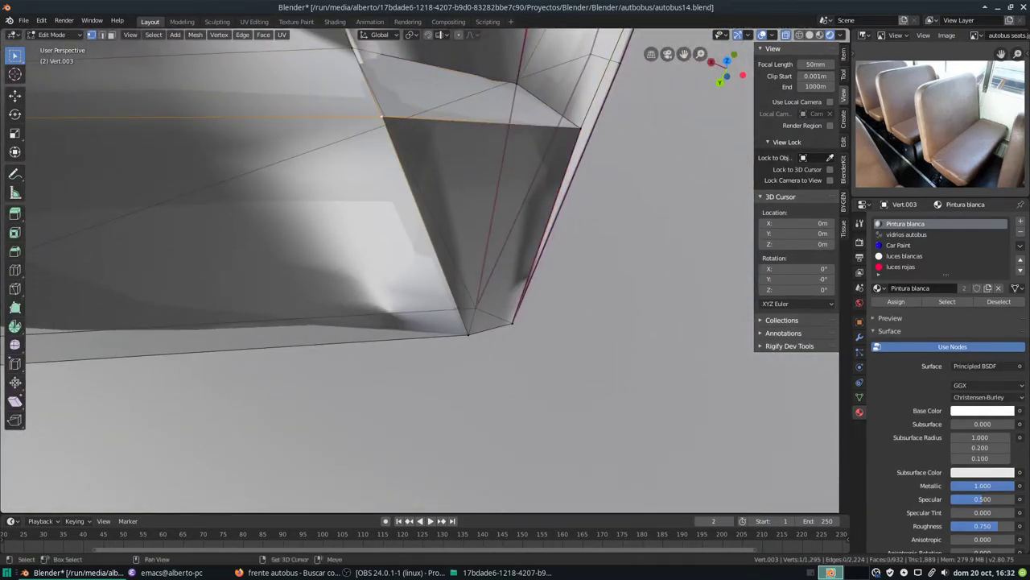
middle_drag(398, 202, 418, 274)
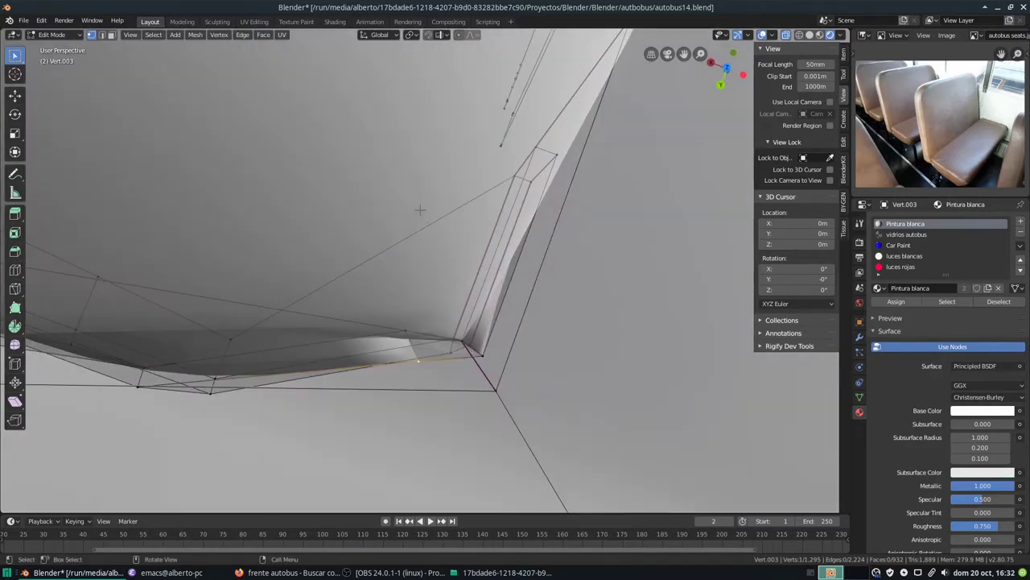
key(g)
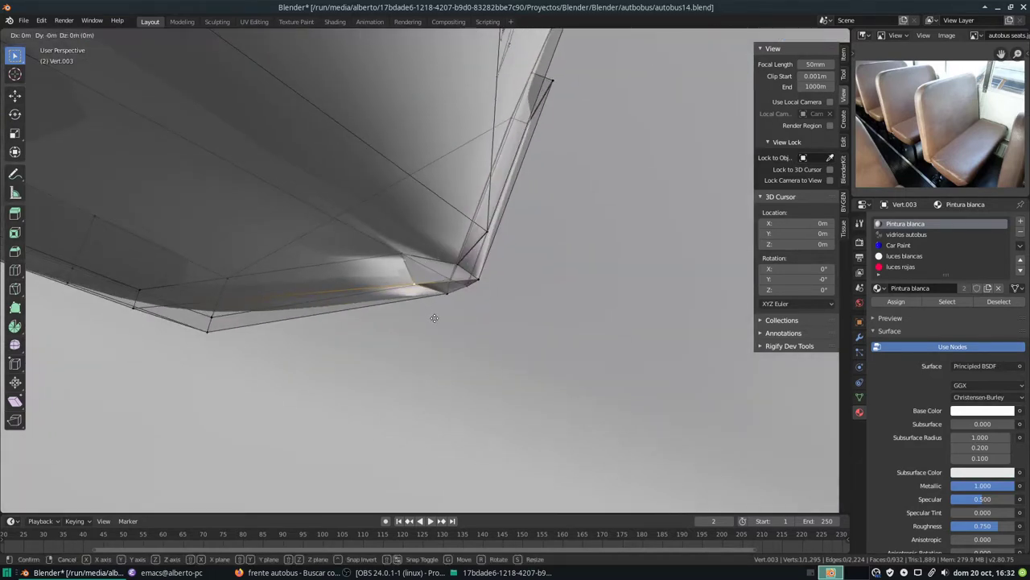
click(444, 322)
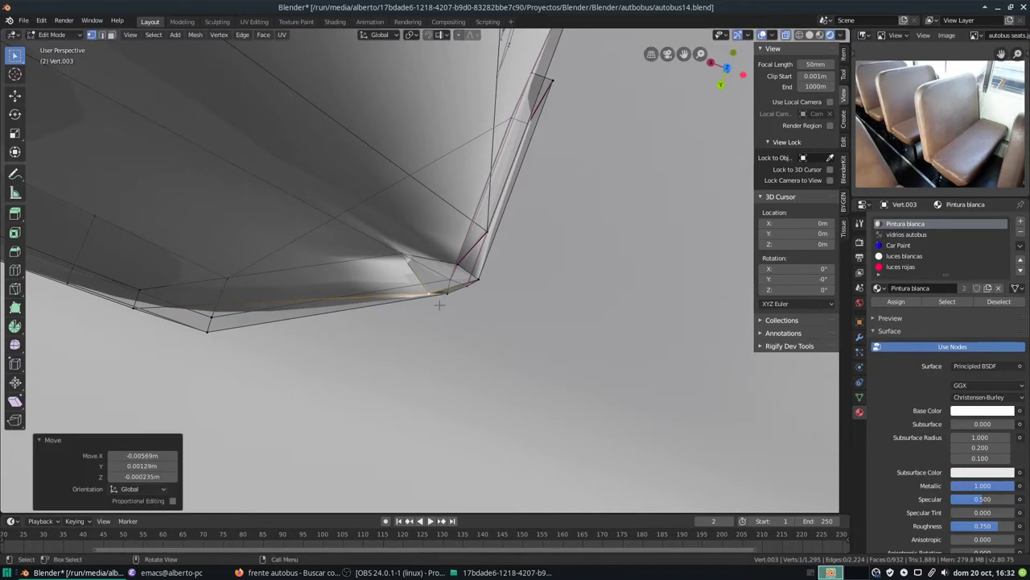
Step: Nudge the bottom corner vertex slightly, select another, and return to Object Mode
middle_drag(444, 322, 483, 265)
mouse_move(704, 191)
middle_down()
mouse_move(502, 263)
mouse_move(451, 226)
mouse_move(465, 265)
mouse_move(429, 283)
mouse_move(454, 203)
middle_up()
click(434, 244)
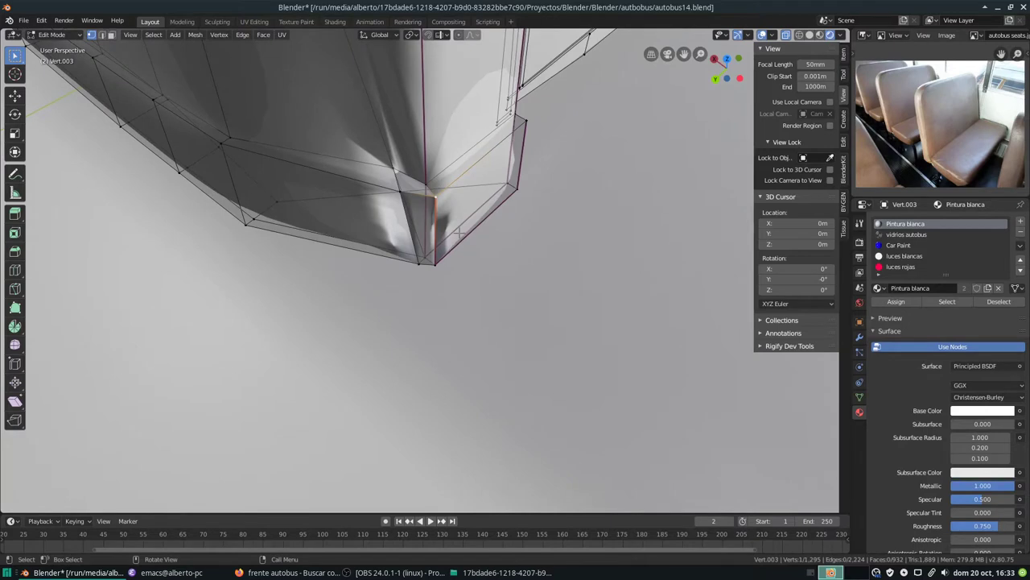
key(g)
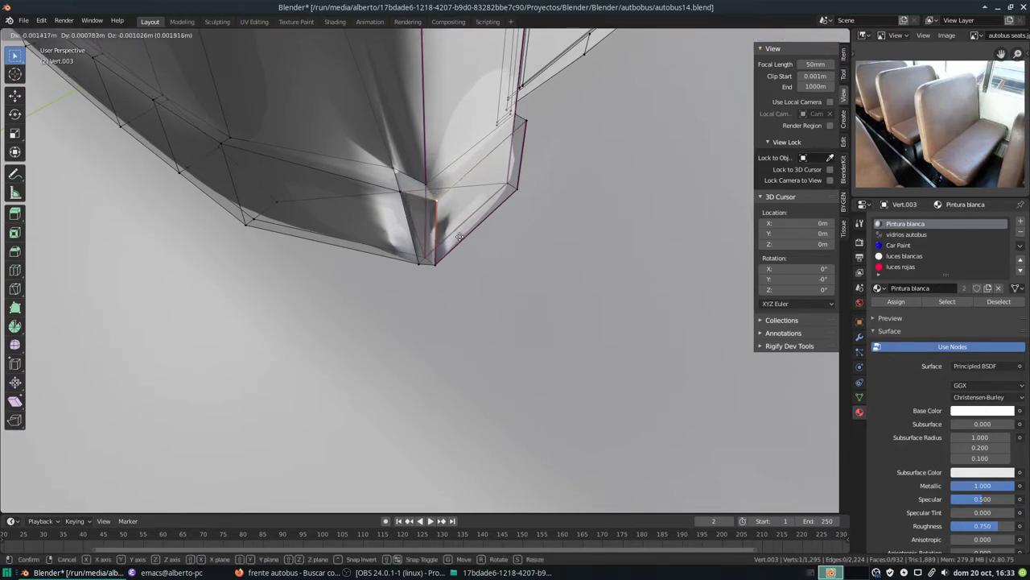
click(451, 232)
middle_drag(451, 232, 347, 100)
mouse_move(382, 279)
middle_down()
mouse_move(432, 249)
mouse_move(419, 266)
mouse_move(435, 242)
mouse_move(483, 265)
mouse_move(451, 242)
middle_up()
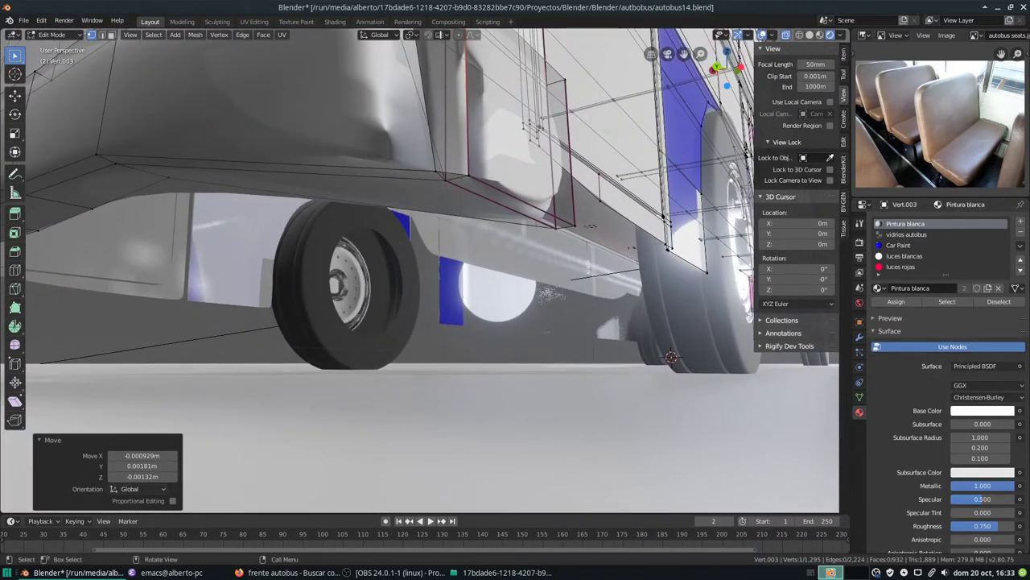
click(445, 177)
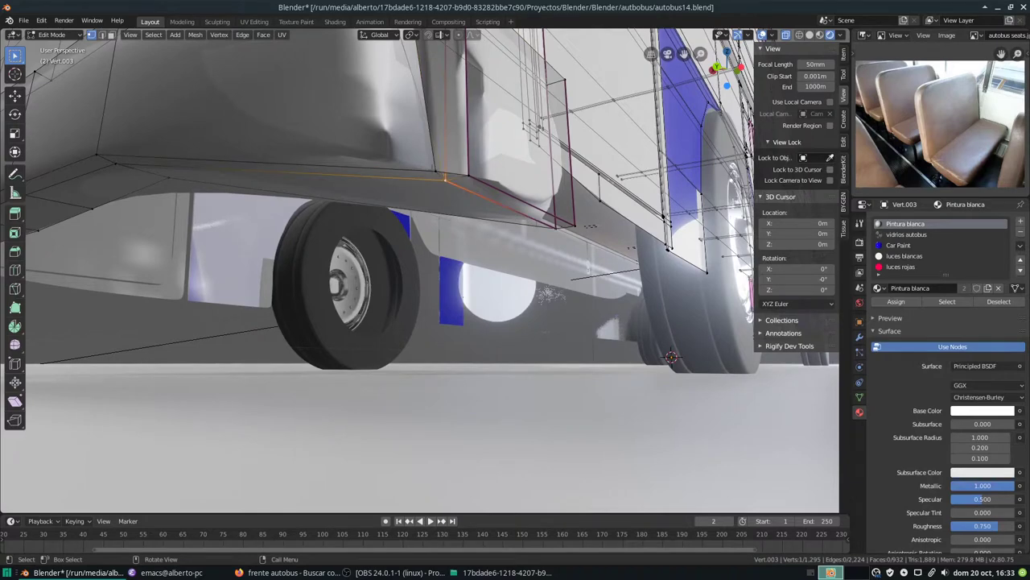
mouse_move(671, 356)
middle_down()
mouse_move(582, 306)
mouse_move(485, 220)
mouse_move(387, 198)
middle_up()
key(Tab)
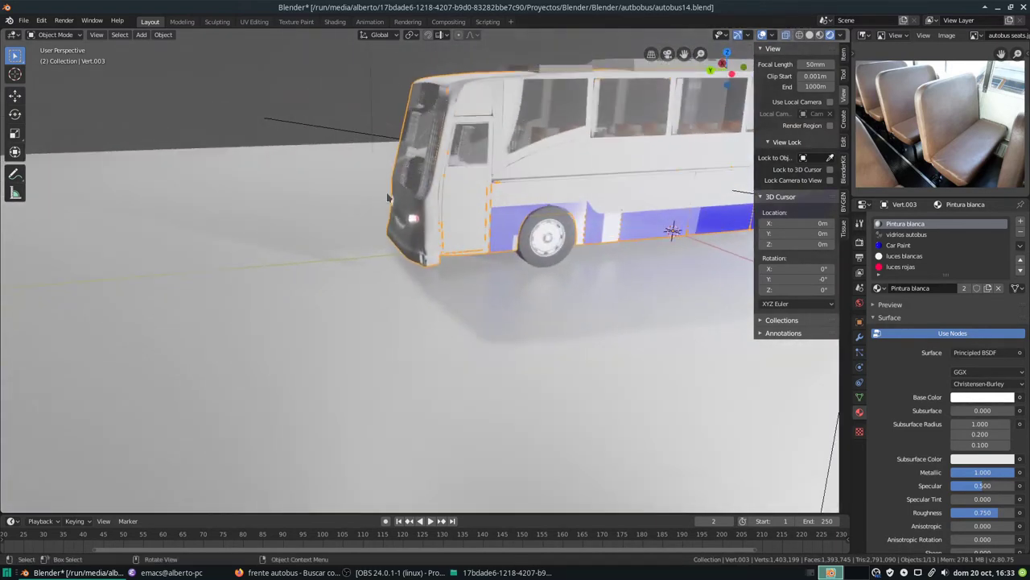
Step: Save as a new version, incrementing the file name to autobus15.blend
scroll(387, 192, down, 2)
scroll(386, 192, down, 2)
scroll(387, 192, up, 5)
scroll(422, 218, up, 2)
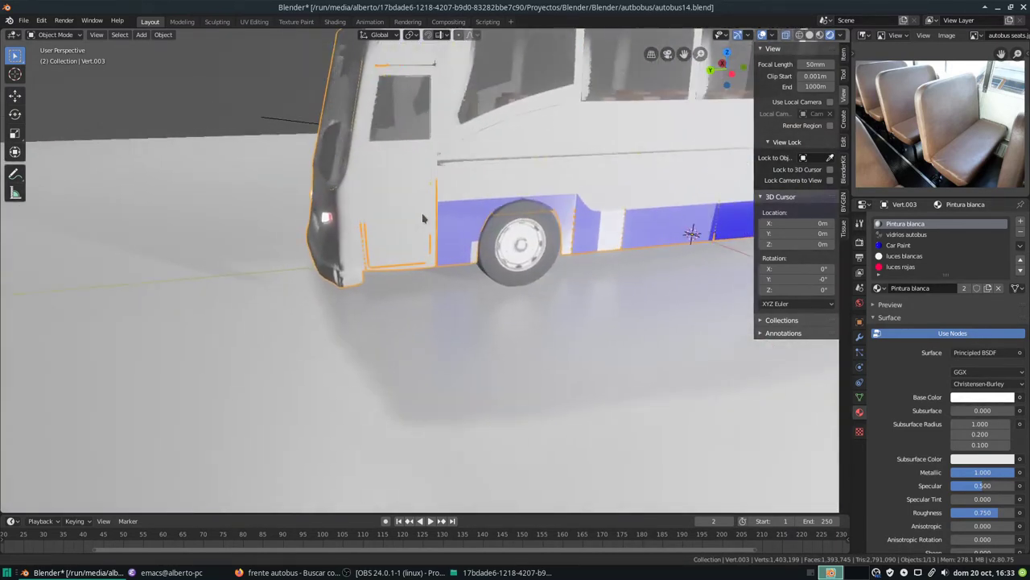
key(ctrl+shift+s)
key(KP_Add)
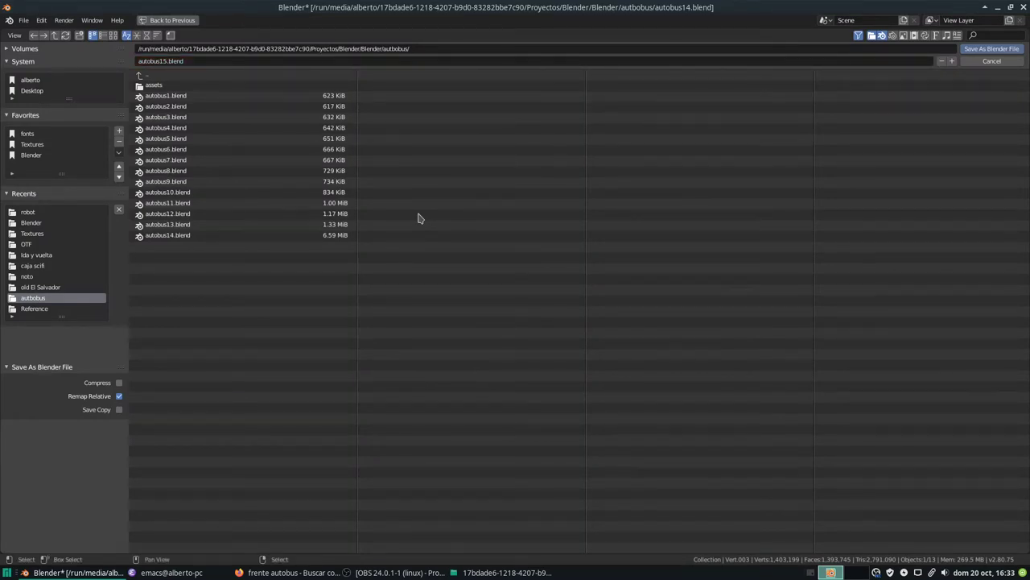
key(Return)
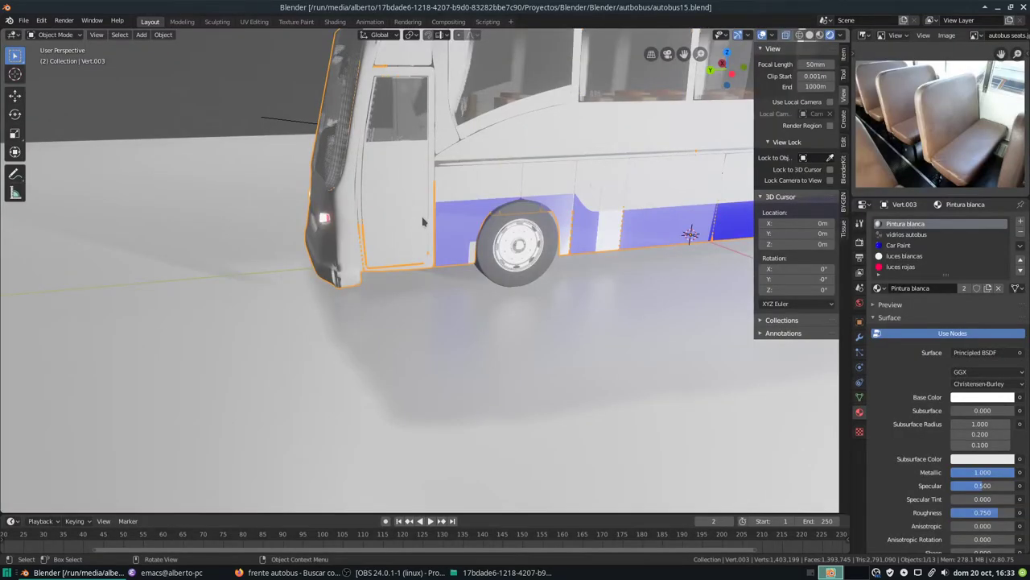
scroll(418, 222, down, 2)
scroll(419, 227, down, 2)
scroll(342, 221, up, 5)
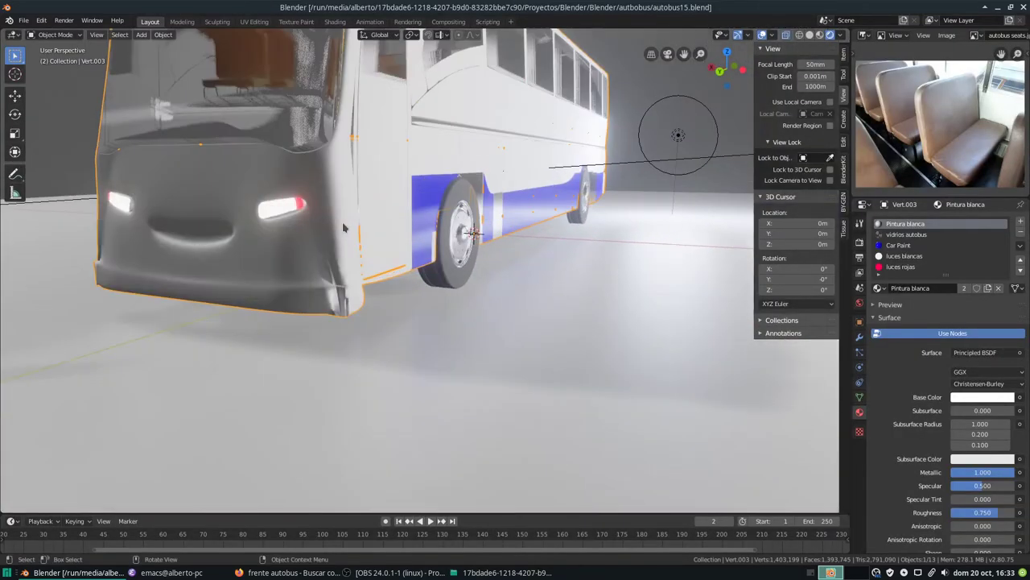
middle_drag(320, 285, 425, 282)
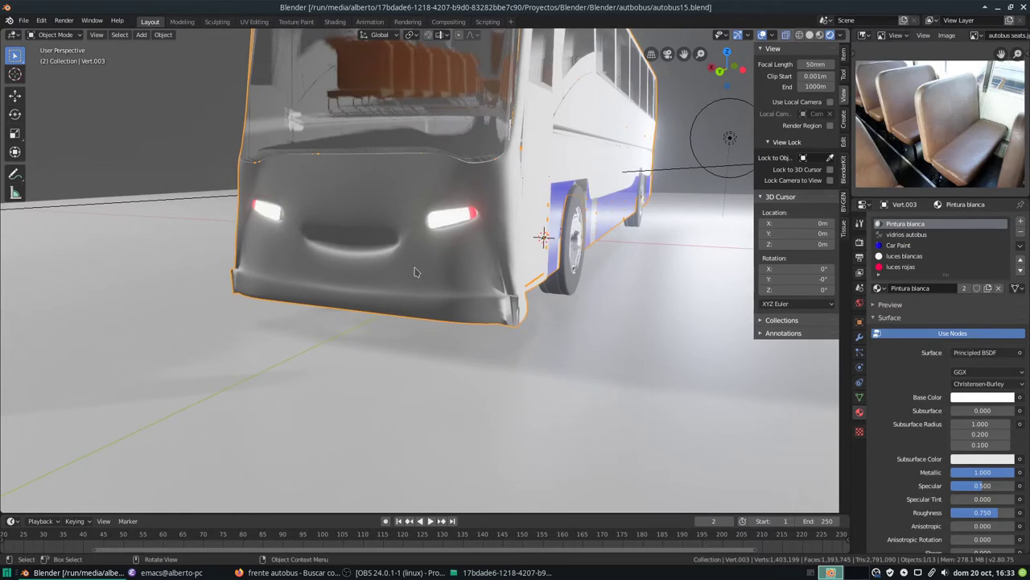
scroll(416, 272, down, 3)
mouse_move(416, 272)
middle_down()
mouse_move(408, 213)
mouse_move(425, 217)
middle_up()
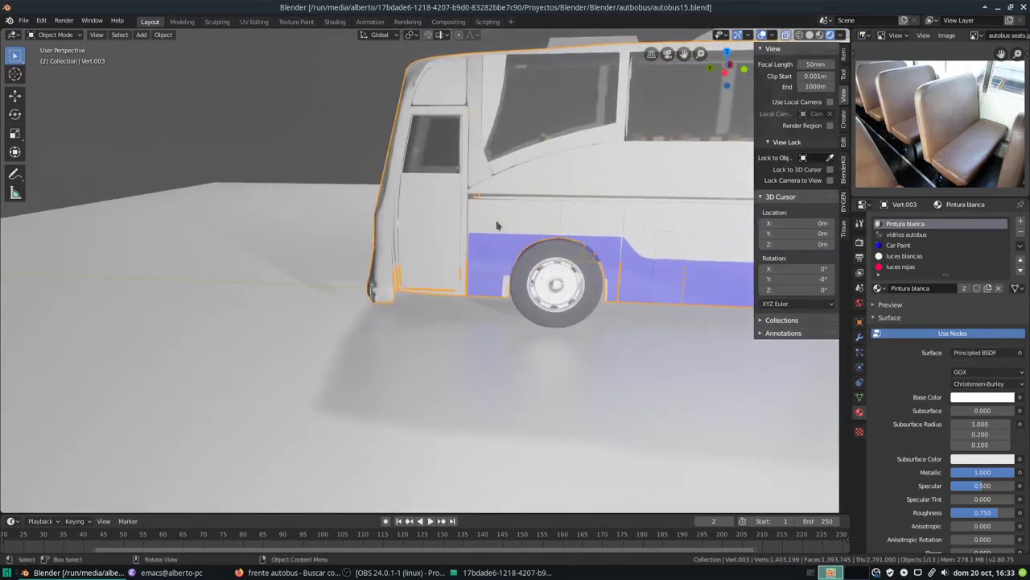
scroll(497, 226, down, 3)
mouse_move(496, 226)
middle_down()
mouse_move(432, 256)
mouse_move(434, 288)
mouse_move(483, 289)
middle_up()
scroll(432, 255, up, 2)
scroll(432, 255, up, 5)
scroll(483, 289, down, 3)
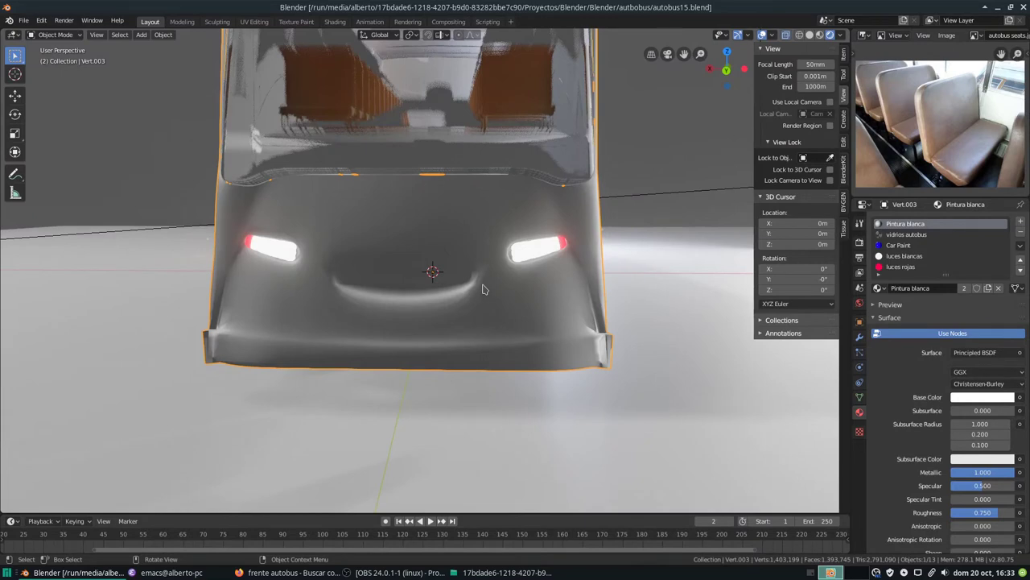
scroll(483, 289, up, 3)
scroll(483, 290, down, 4)
scroll(483, 290, down, 3)
mouse_move(484, 290)
middle_down()
mouse_move(453, 261)
mouse_move(607, 235)
middle_up()
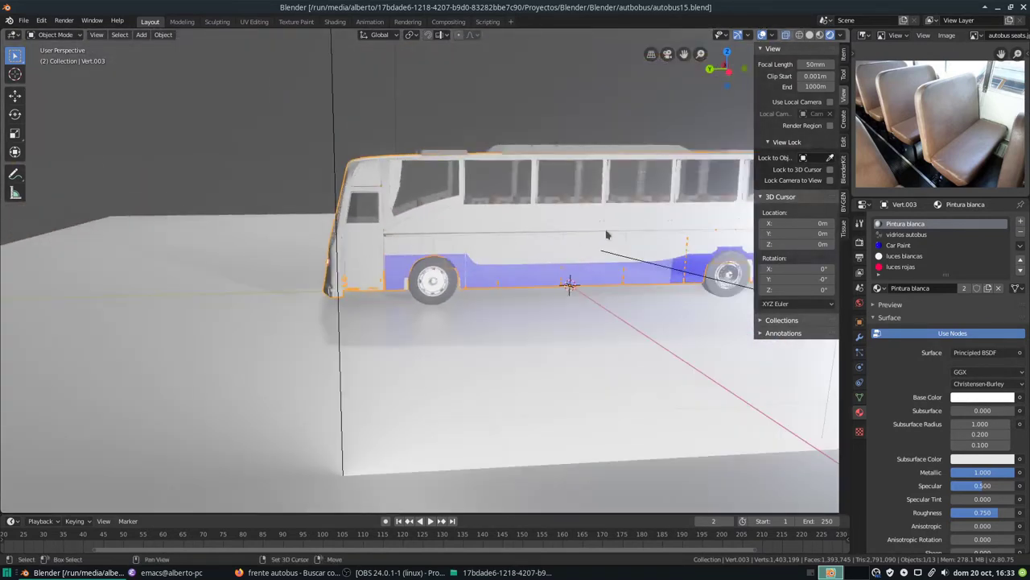
scroll(459, 231, down, 2)
scroll(472, 230, down, 2)
mouse_move(472, 230)
middle_down()
mouse_move(452, 248)
mouse_move(463, 245)
middle_up()
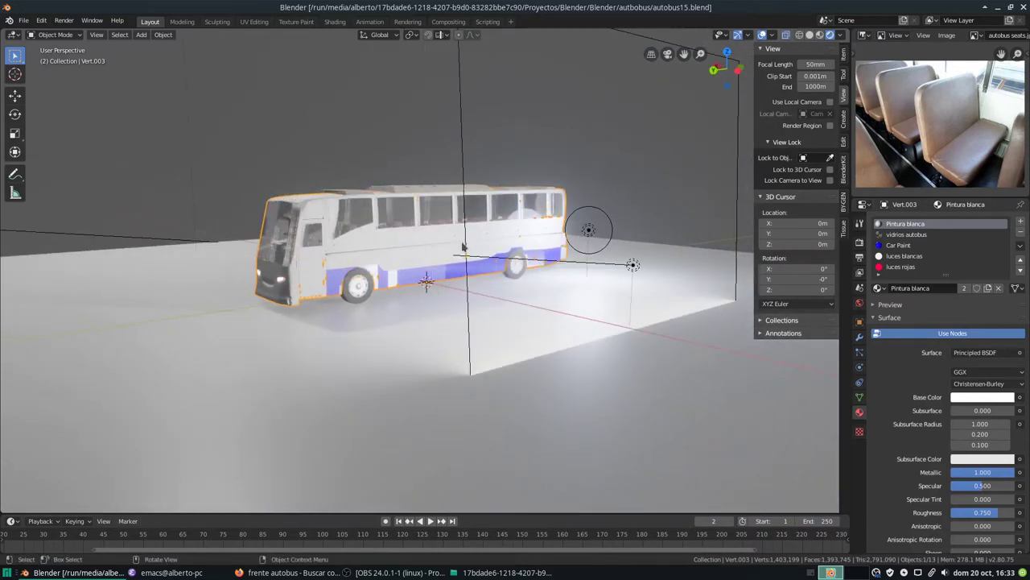